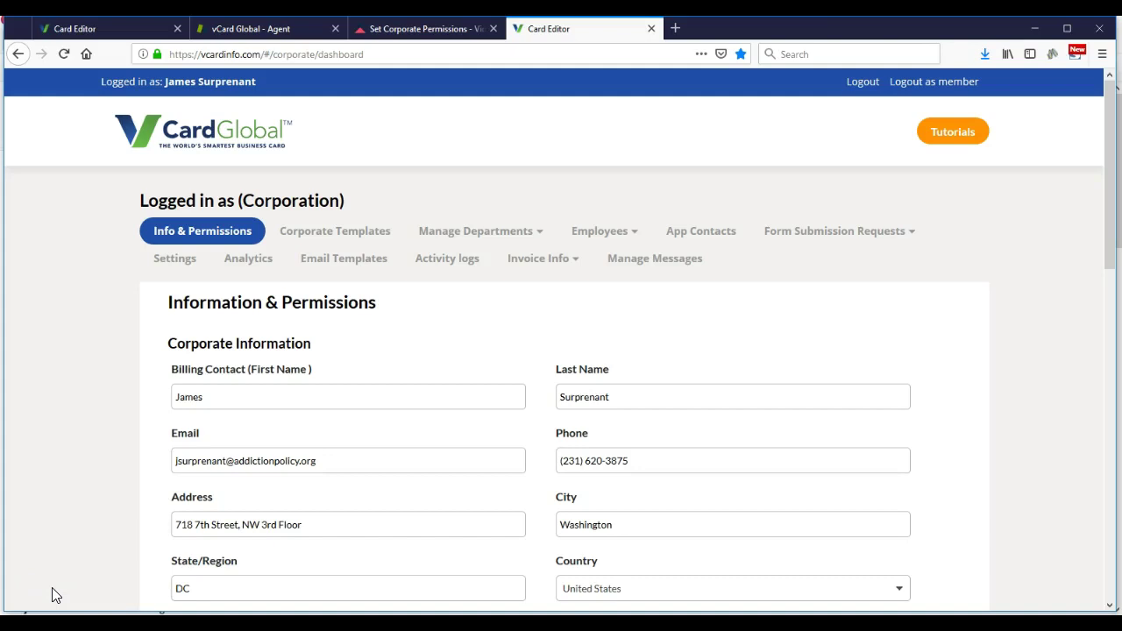
Open the department list and review the departments' admins, locations and available actions.
click(466, 243)
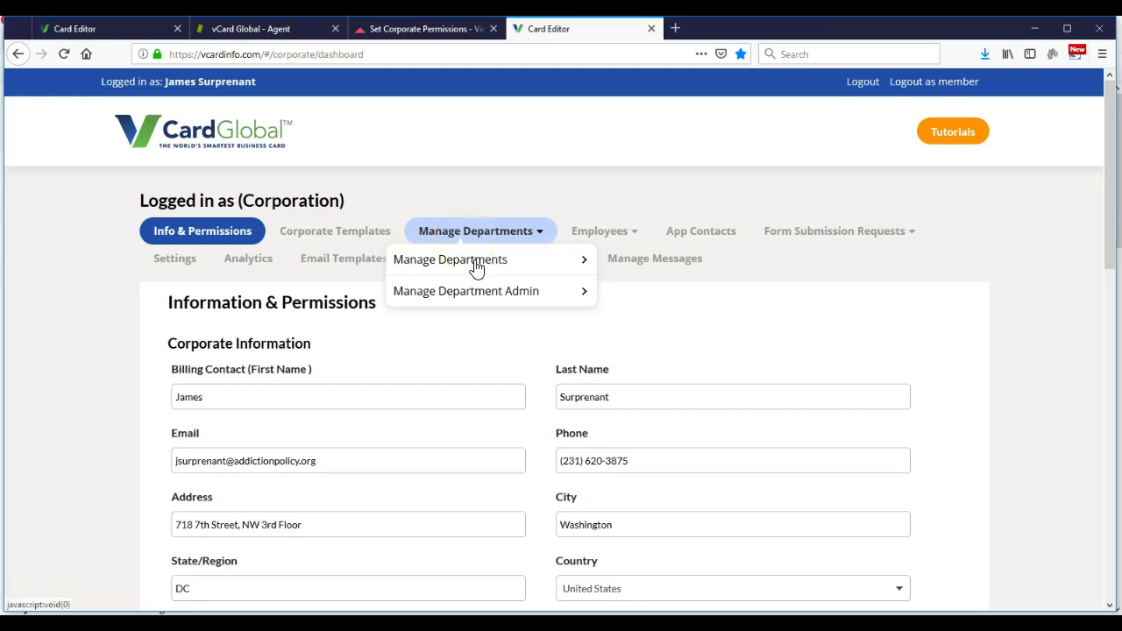
click(476, 267)
scroll(494, 306, down, 3)
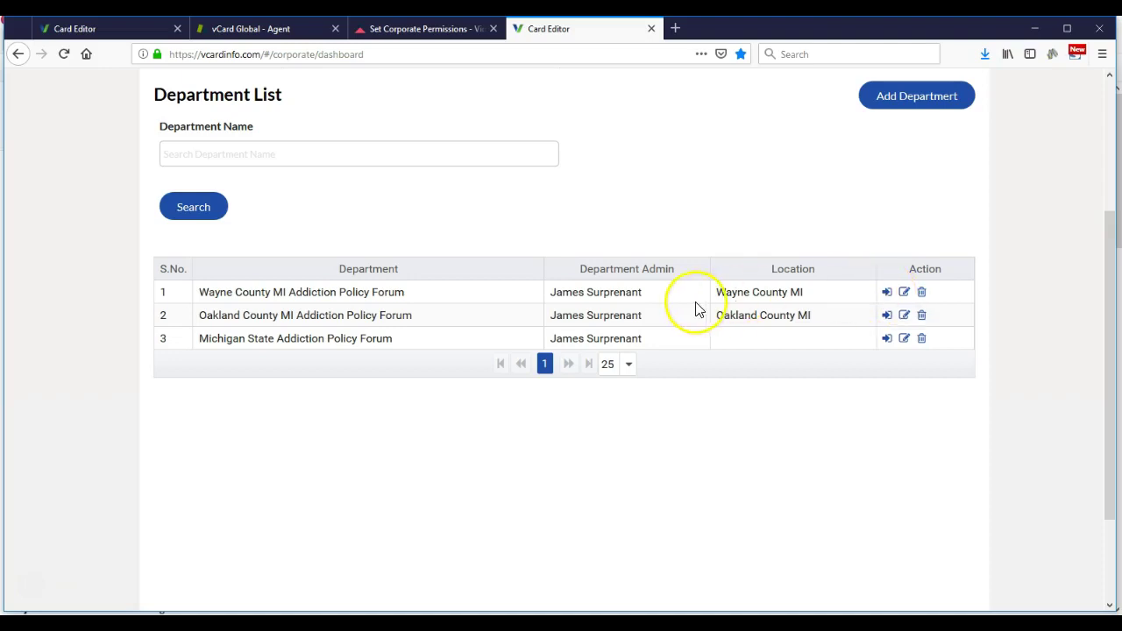
drag(657, 298, 550, 298)
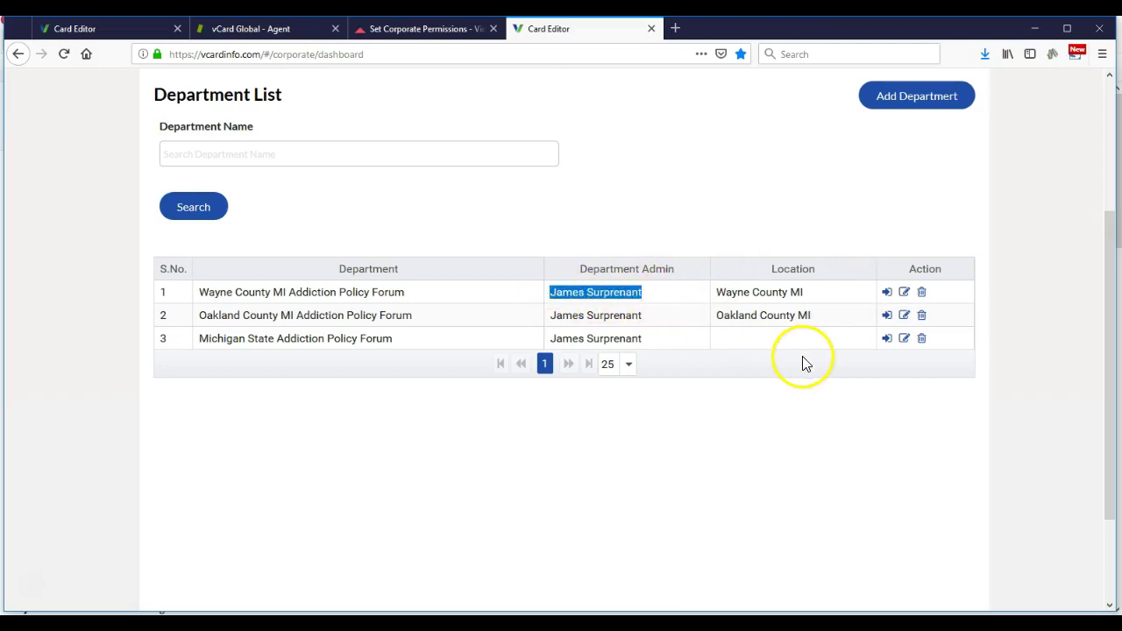
click(922, 294)
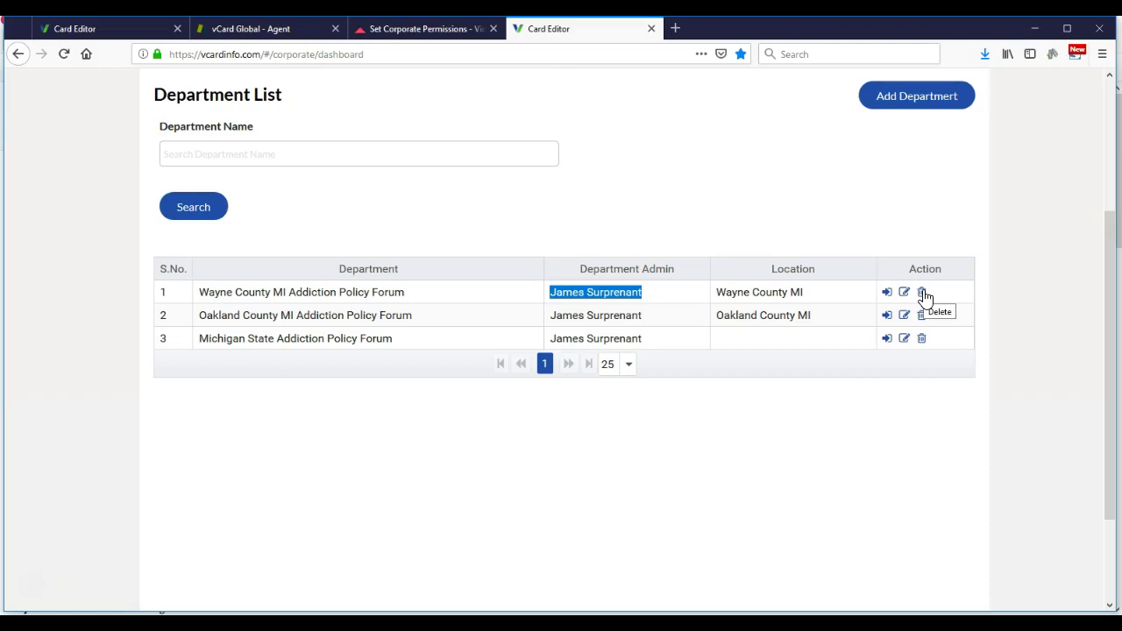
Start adding a new department and select the existing administrator as its department admin.
scroll(824, 233, up, 3)
click(911, 246)
click(275, 341)
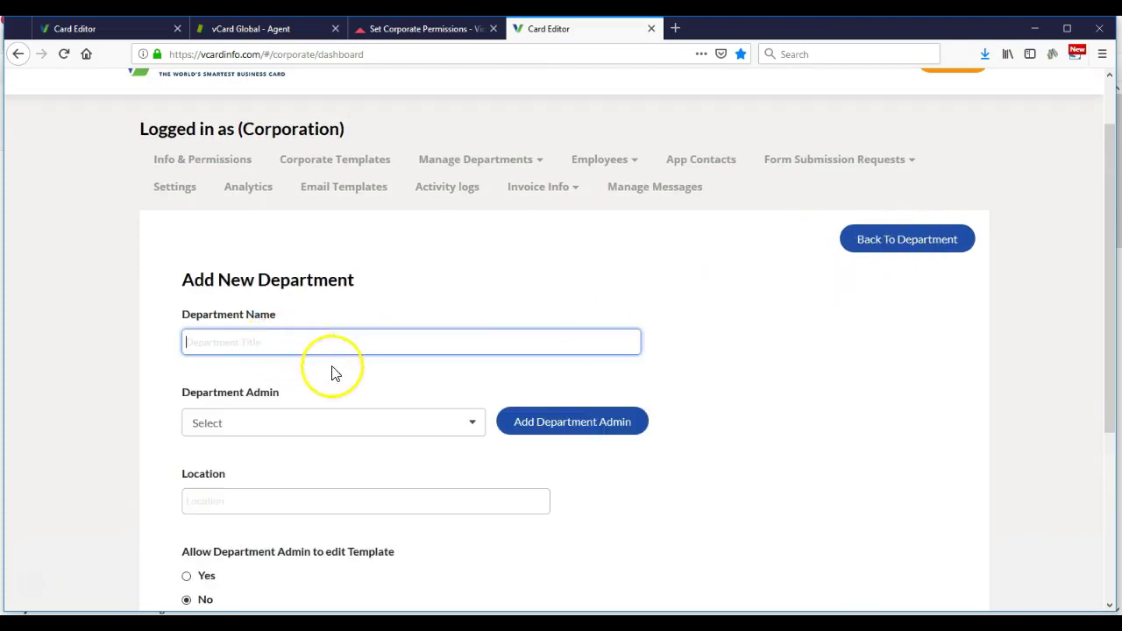
scroll(491, 350, down, 5)
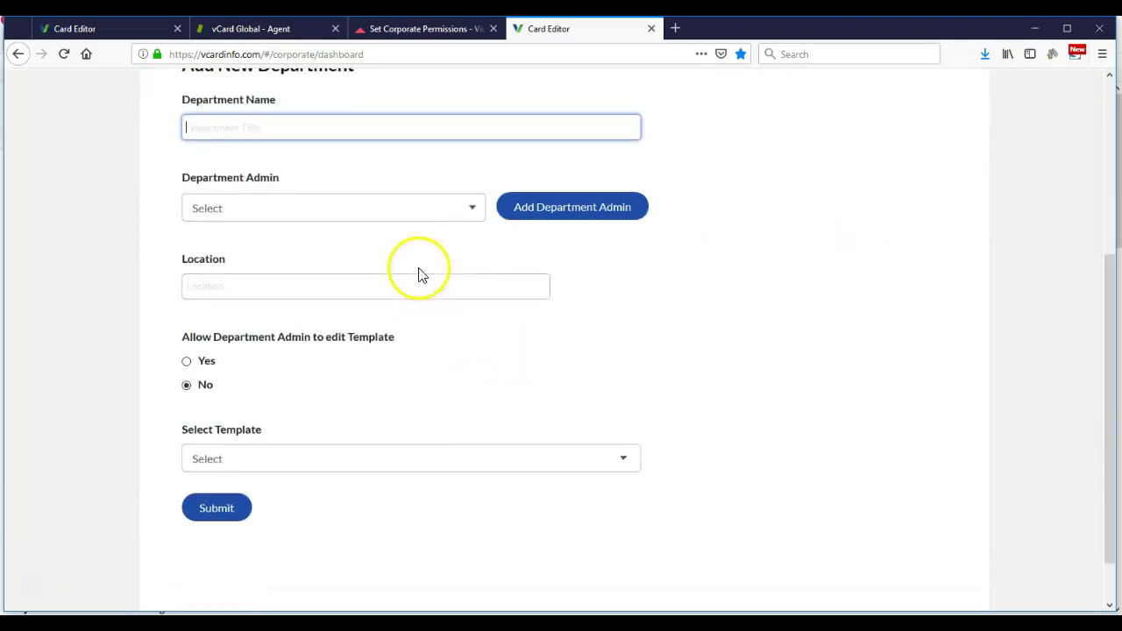
click(413, 218)
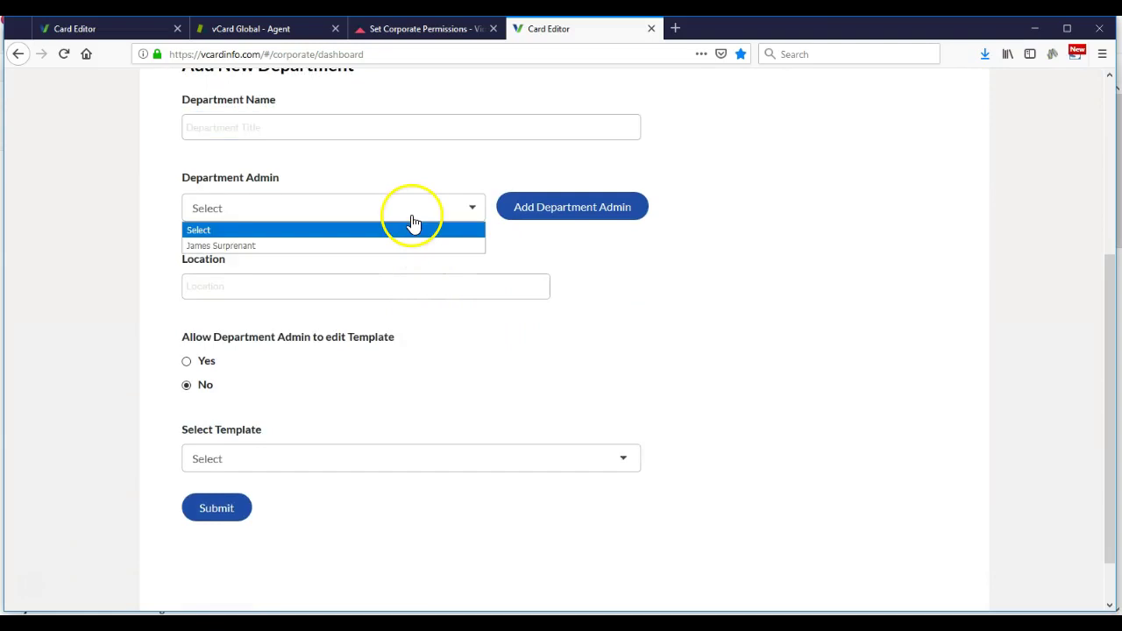
click(253, 248)
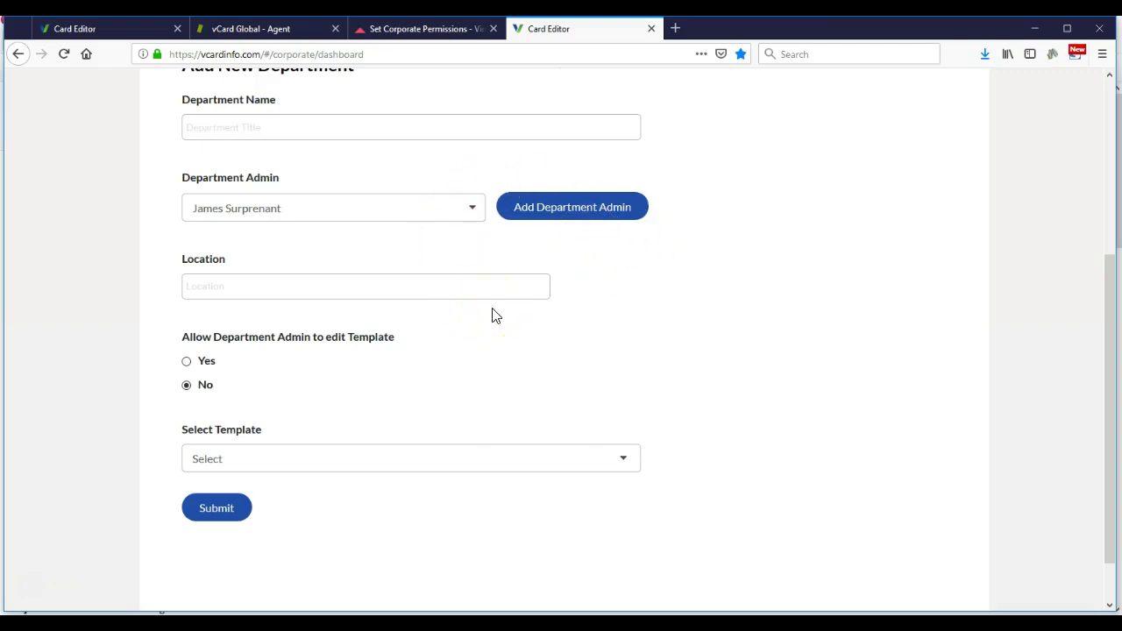
Open the form for a new department admin, clear its prefilled email, and close the form without submitting.
click(627, 212)
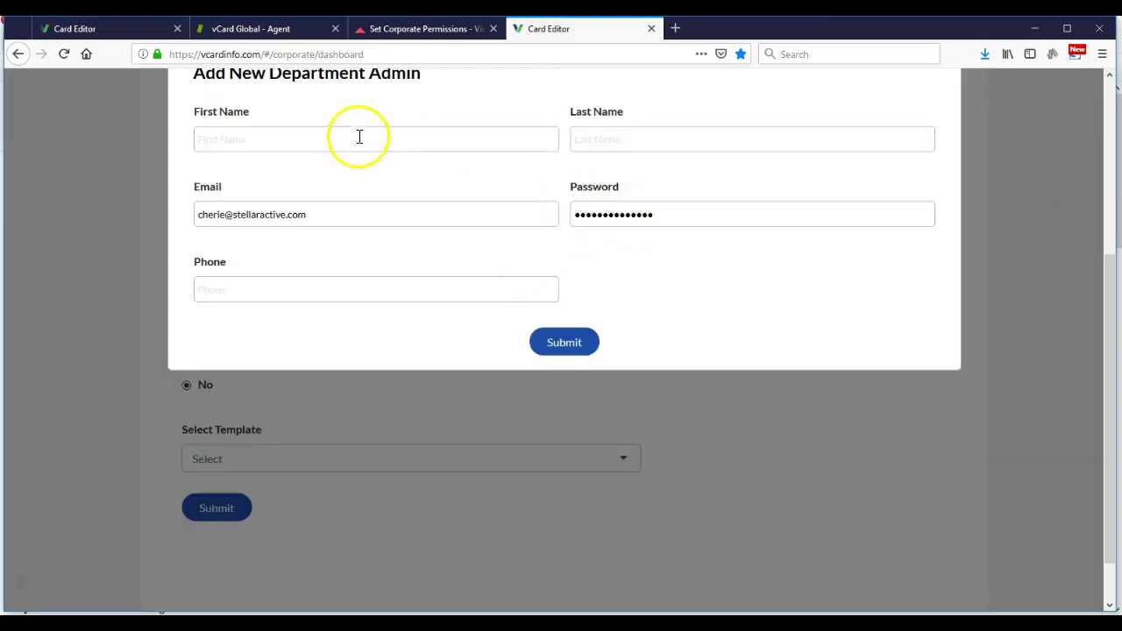
scroll(298, 132, up, 2)
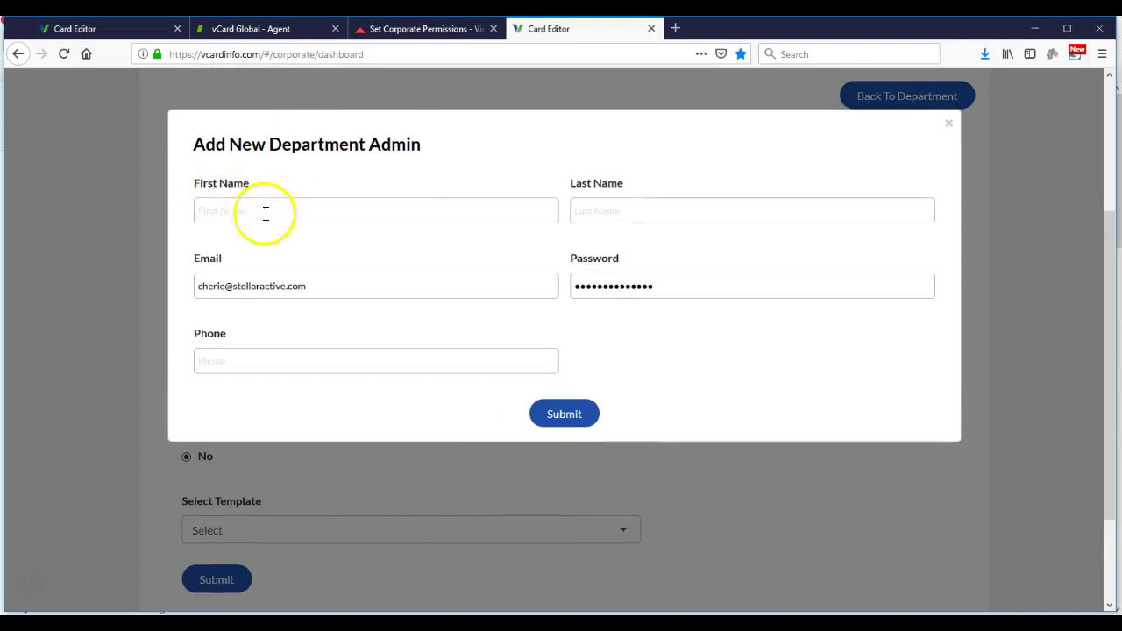
drag(321, 289, 147, 282)
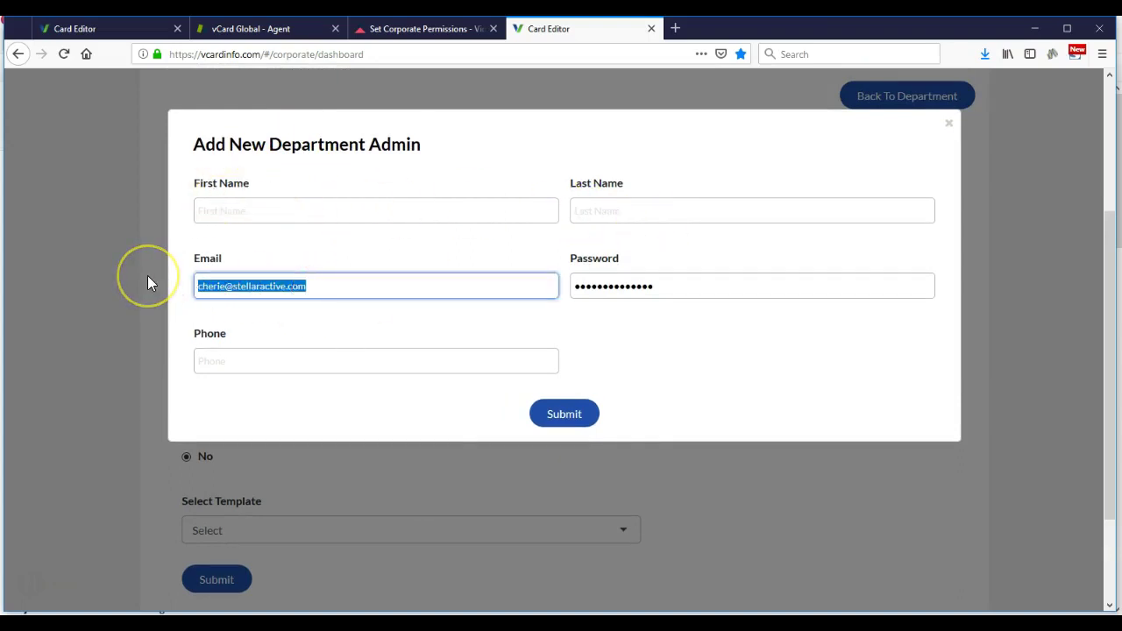
key(BackSpace)
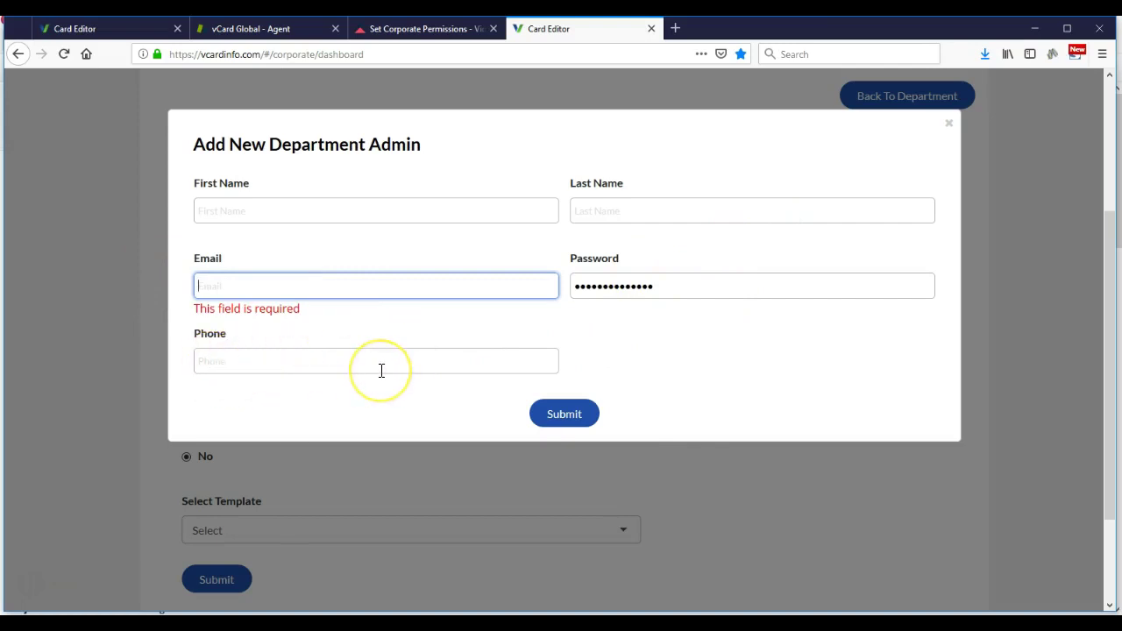
scroll(390, 365, up, 2)
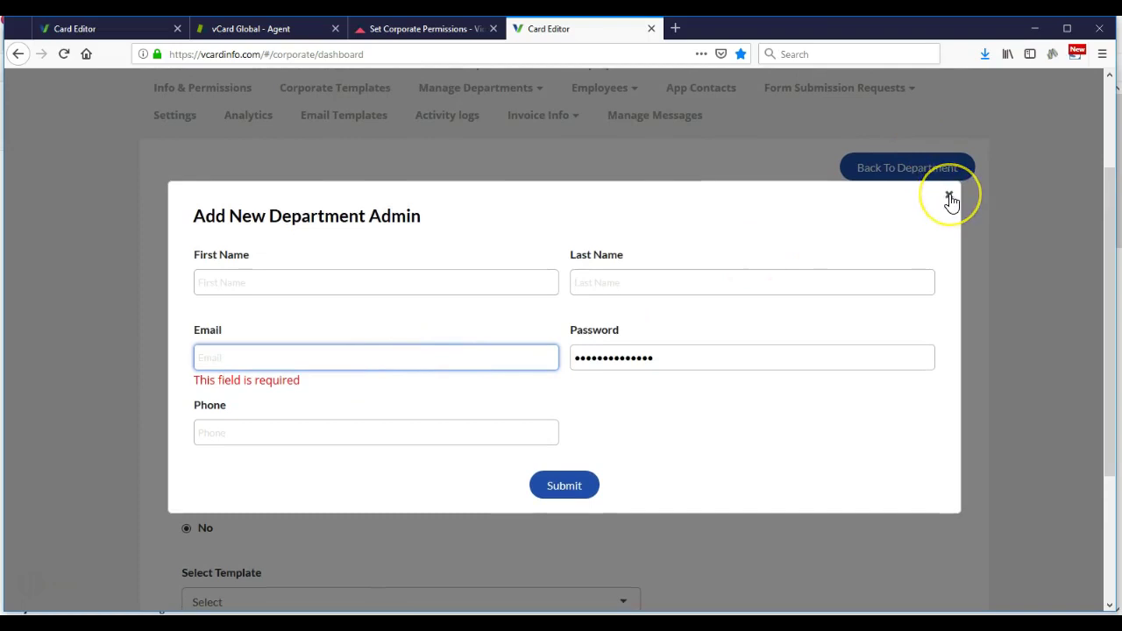
click(949, 196)
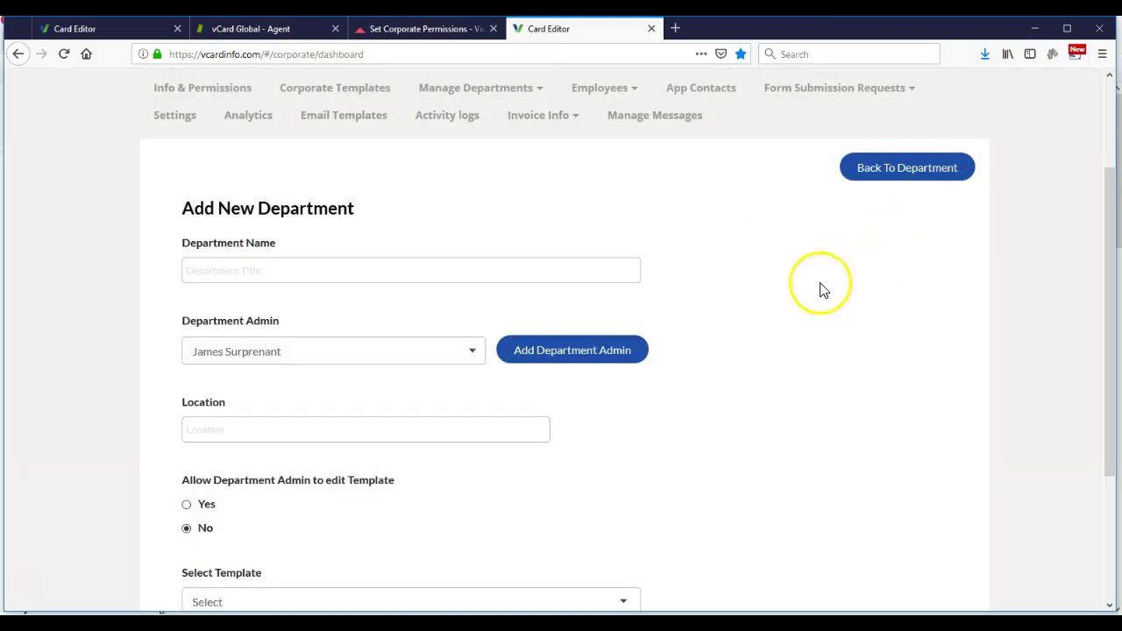
Examine the department name, department admin and location fields of the new department form.
scroll(473, 316, down, 2)
click(459, 292)
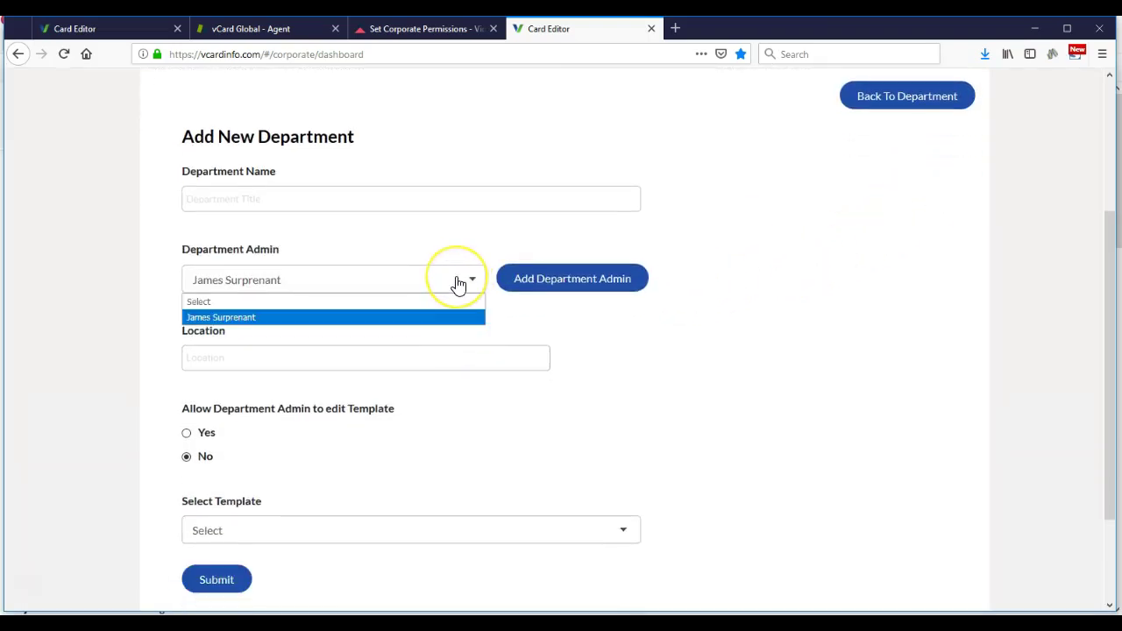
click(458, 285)
scroll(438, 298, down, 3)
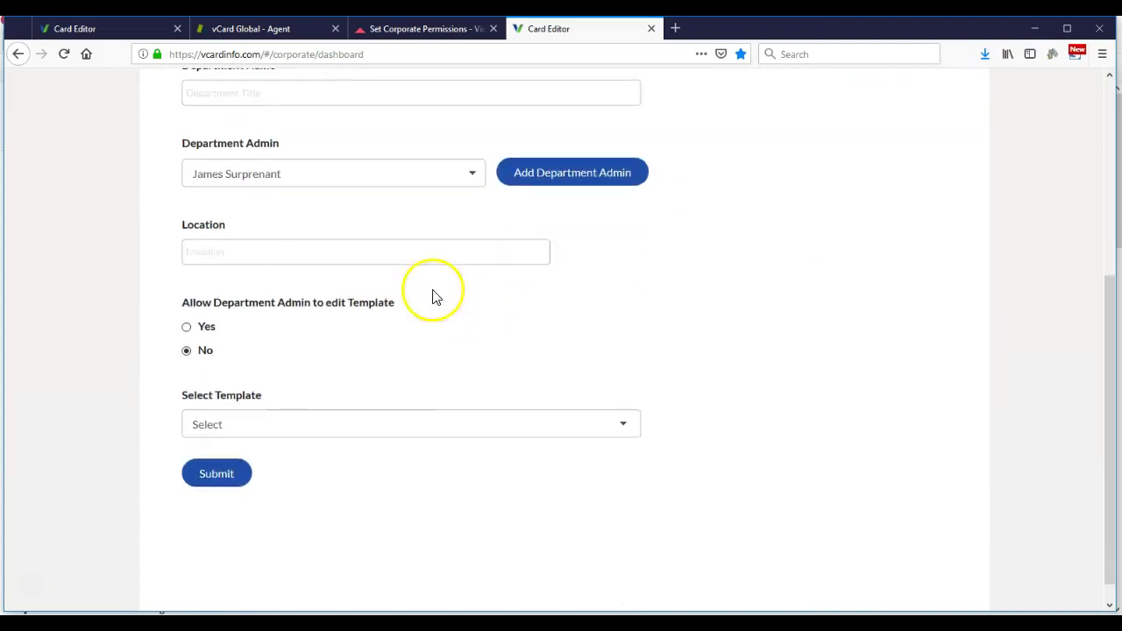
click(245, 230)
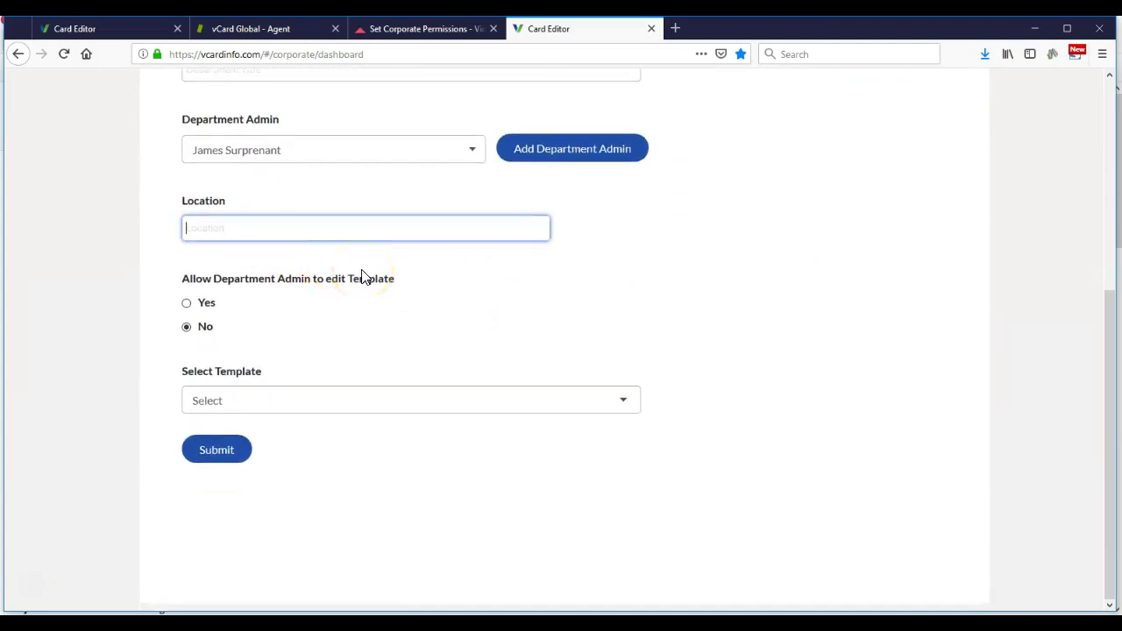
scroll(363, 277, up, 2)
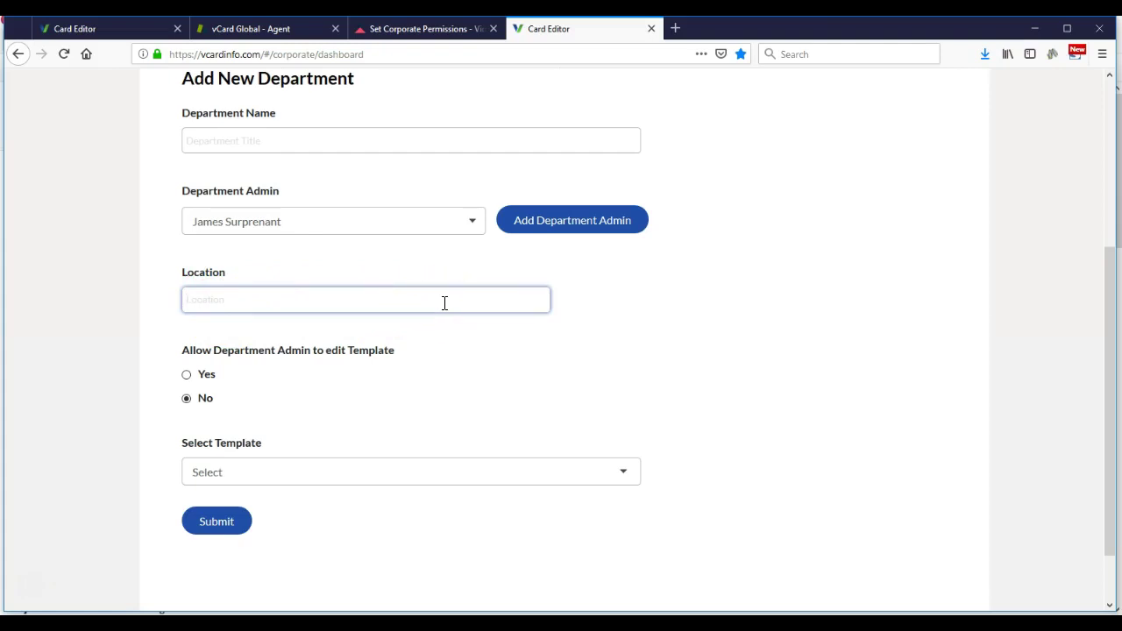
click(196, 301)
click(381, 300)
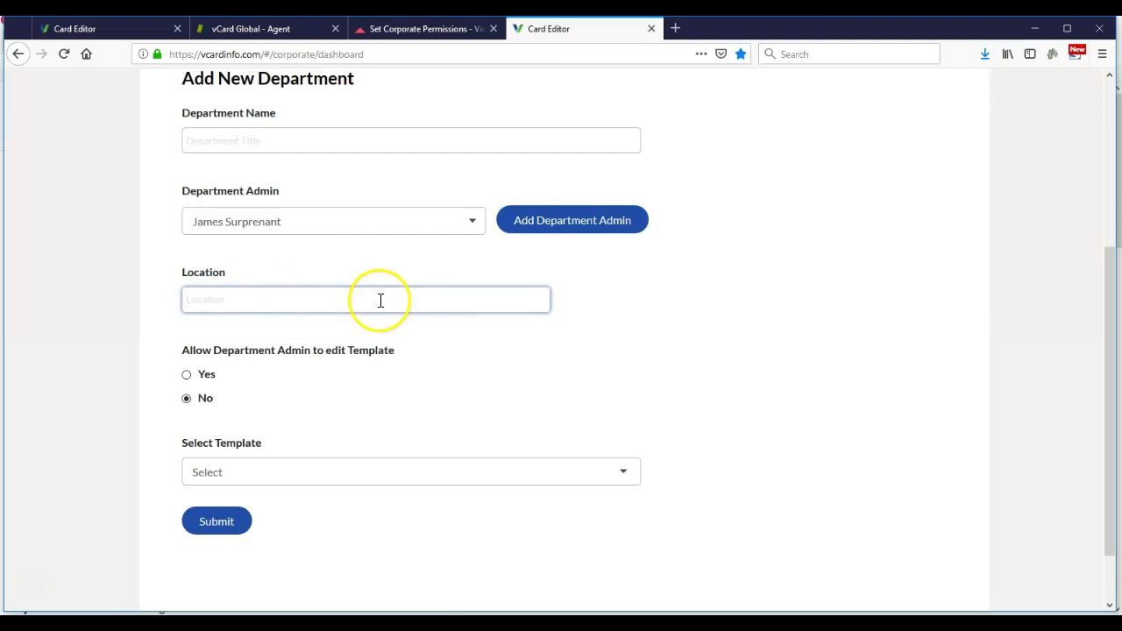
click(199, 141)
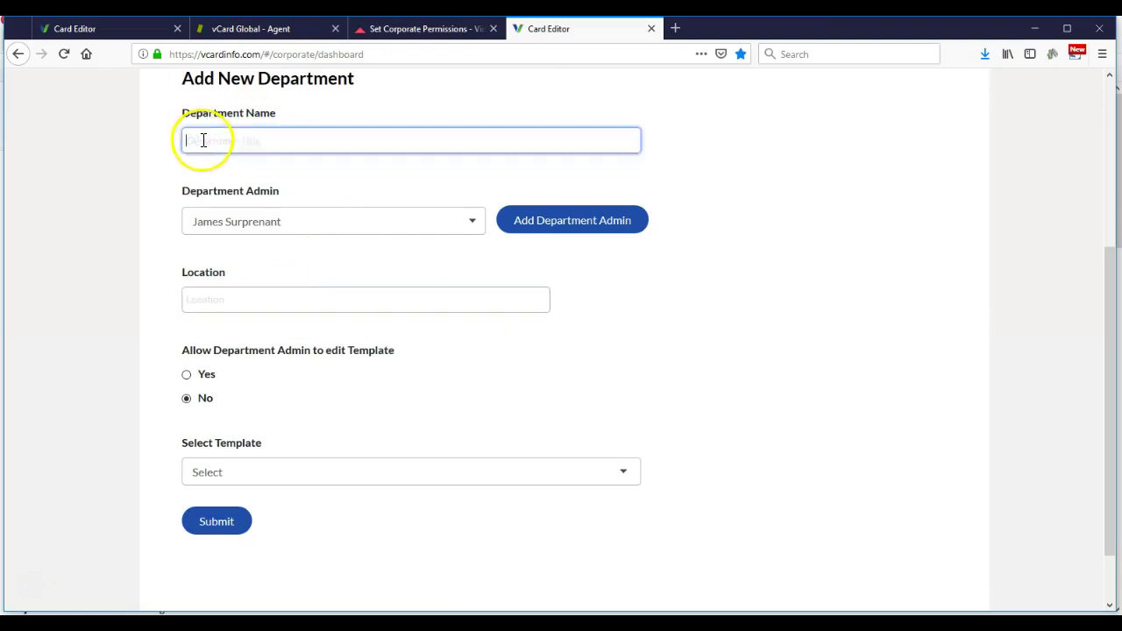
scroll(408, 397, down, 2)
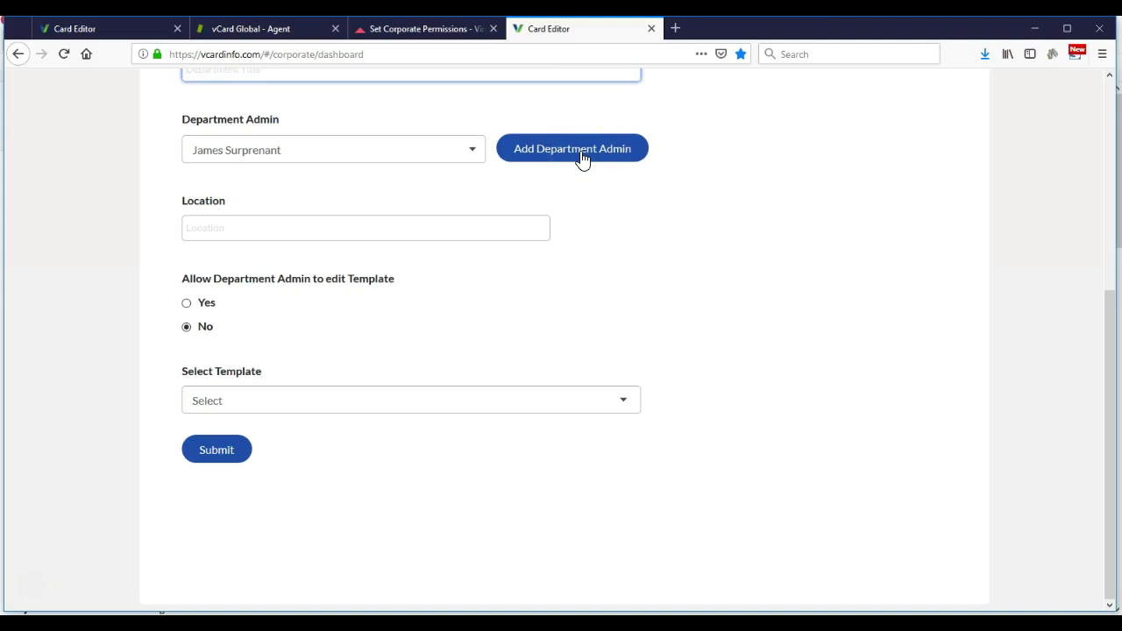
Try to submit the department with template editing allowed for its admin and Corporate Template selected, and return to the department list.
click(187, 330)
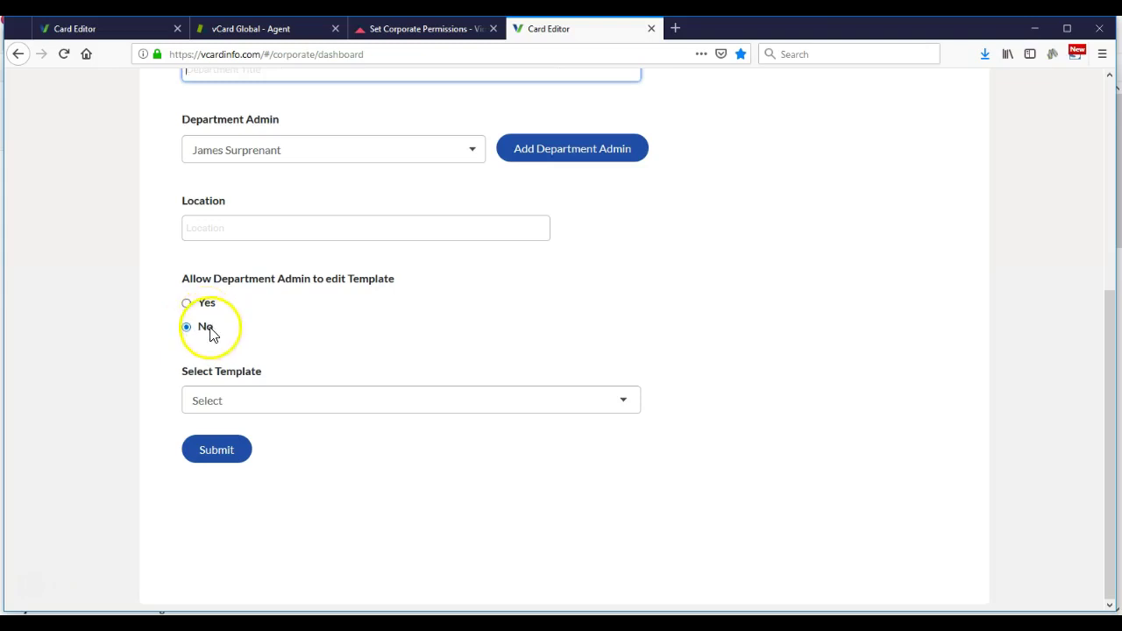
click(187, 304)
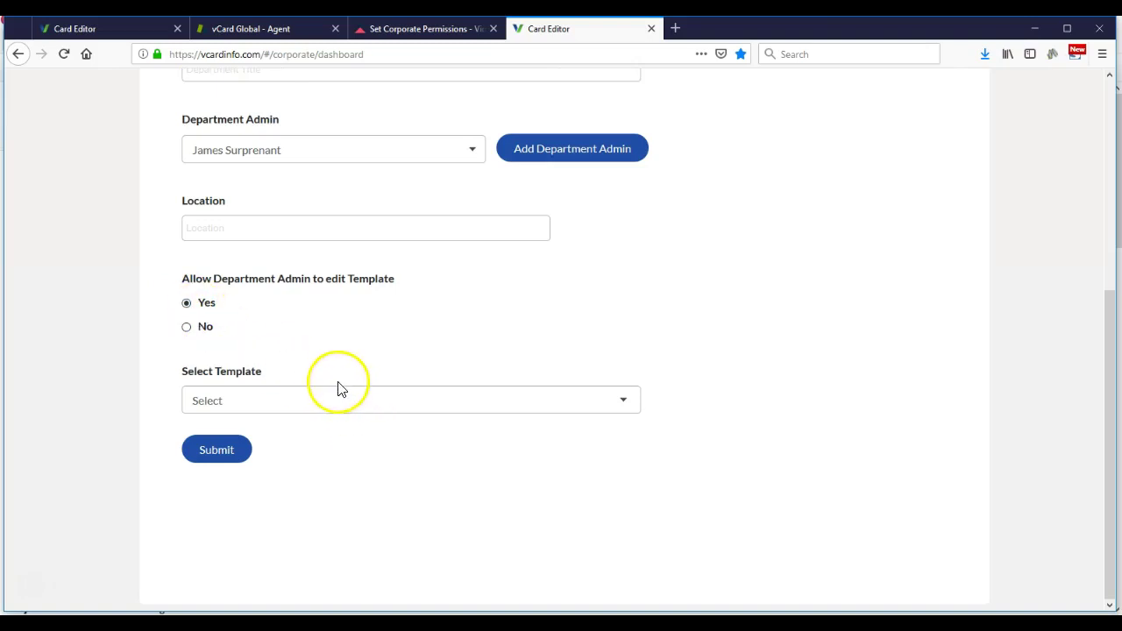
click(327, 401)
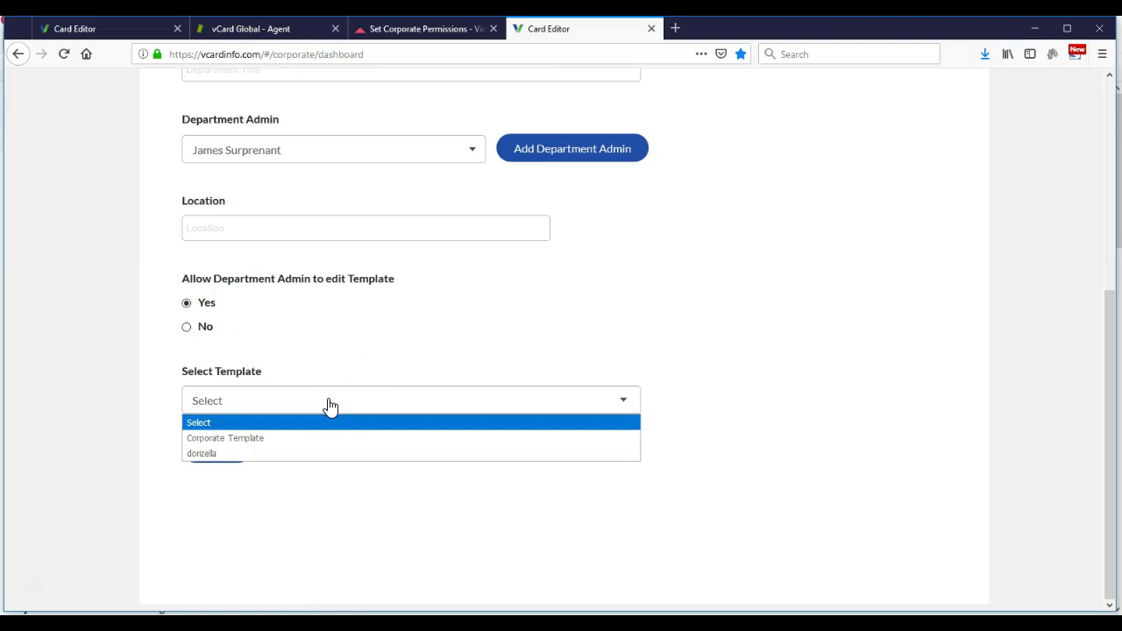
click(277, 438)
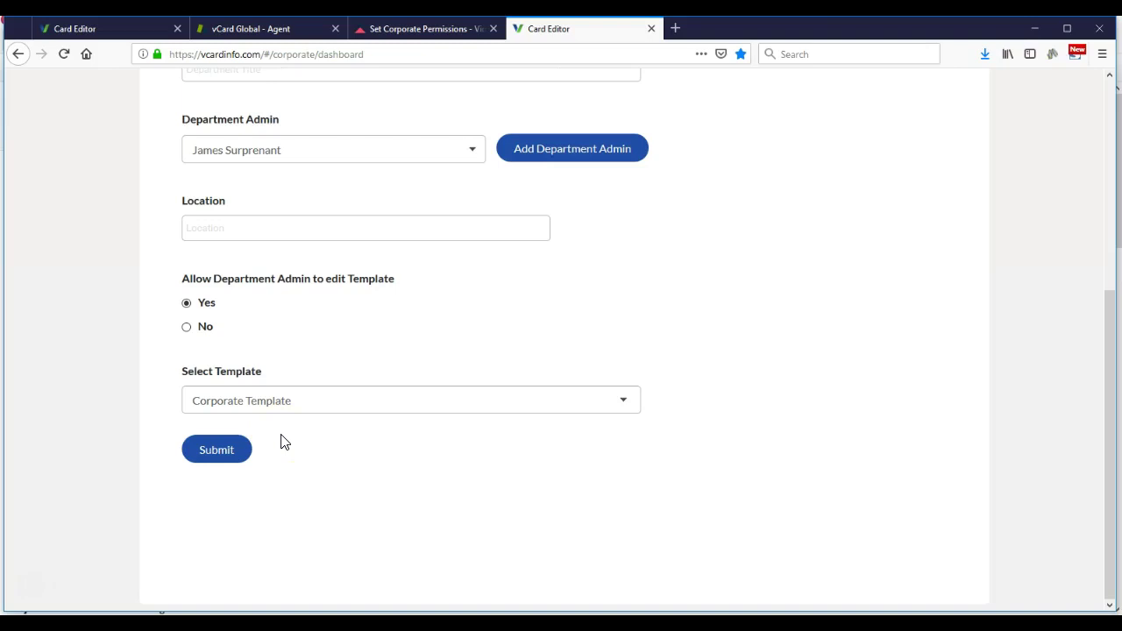
click(231, 452)
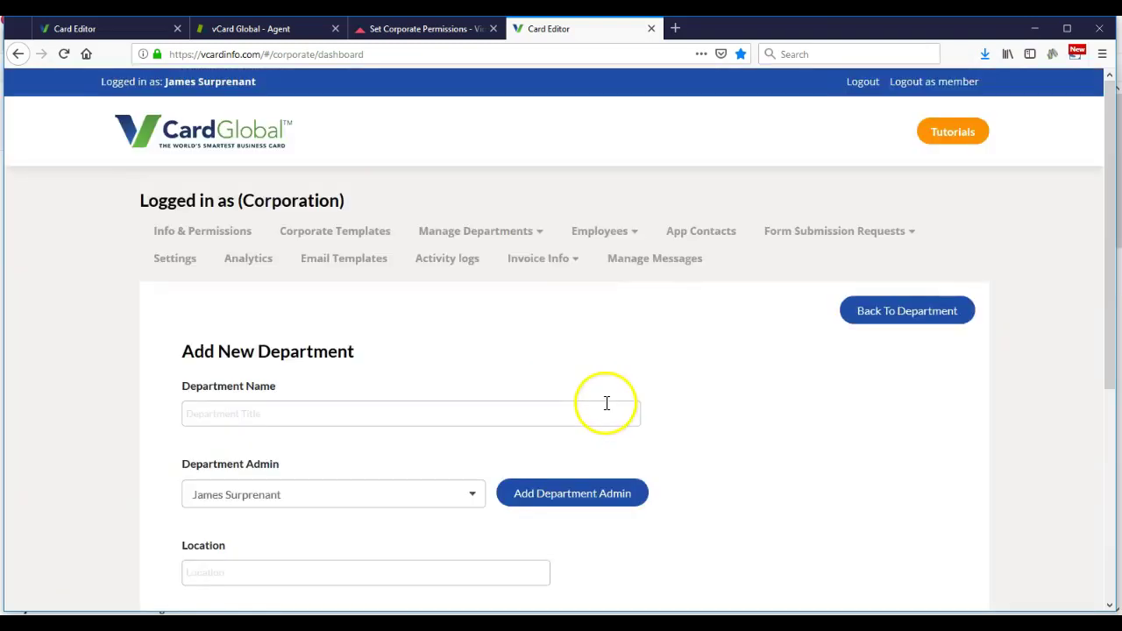
click(872, 310)
Log in as department admin from the department list and search the department info for Michigan State Addiction Policy Forum.
scroll(885, 417, down, 3)
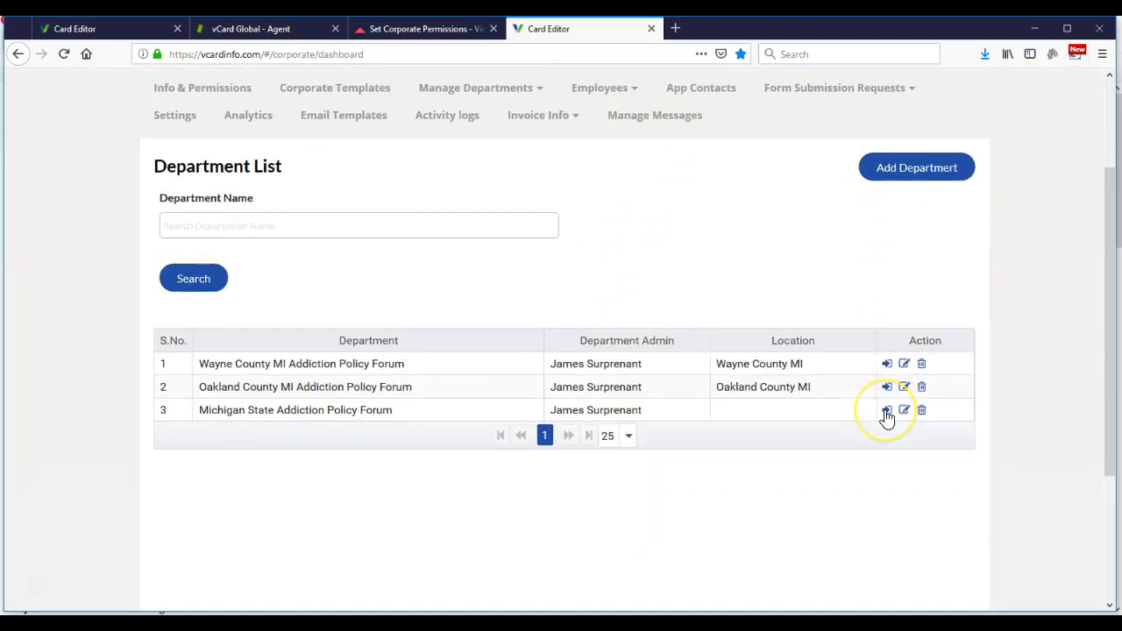
click(887, 364)
scroll(887, 368, up, 3)
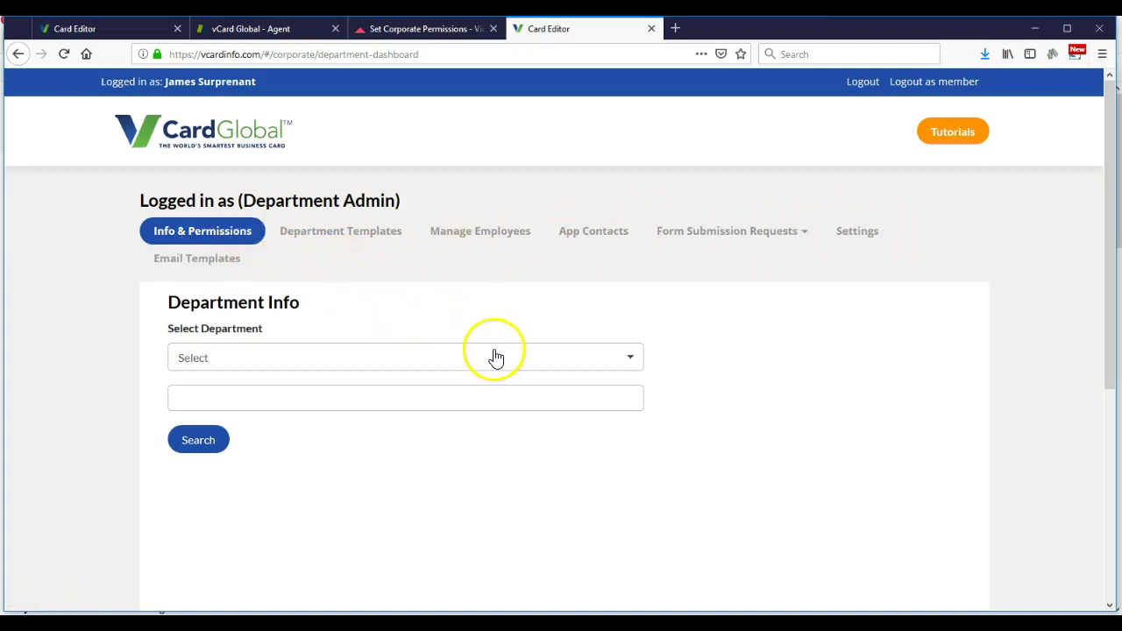
click(445, 357)
click(377, 395)
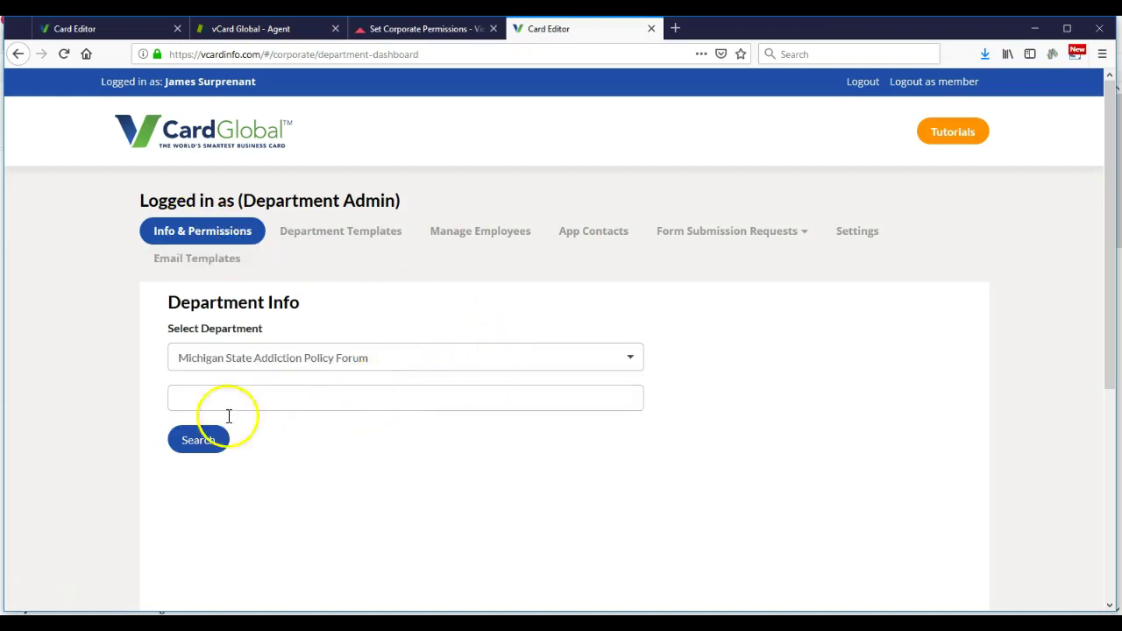
click(200, 443)
Examine the Michigan State Addiction Policy Forum's employee permissions, including the choices for Access Editor.
scroll(383, 409, down, 4)
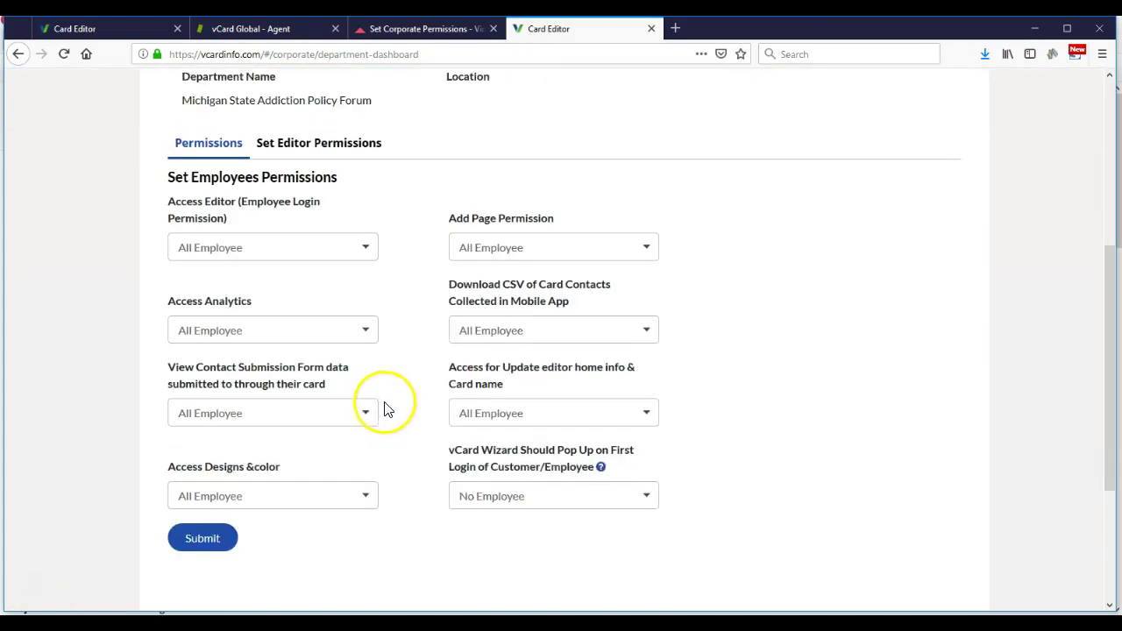
scroll(386, 409, up, 2)
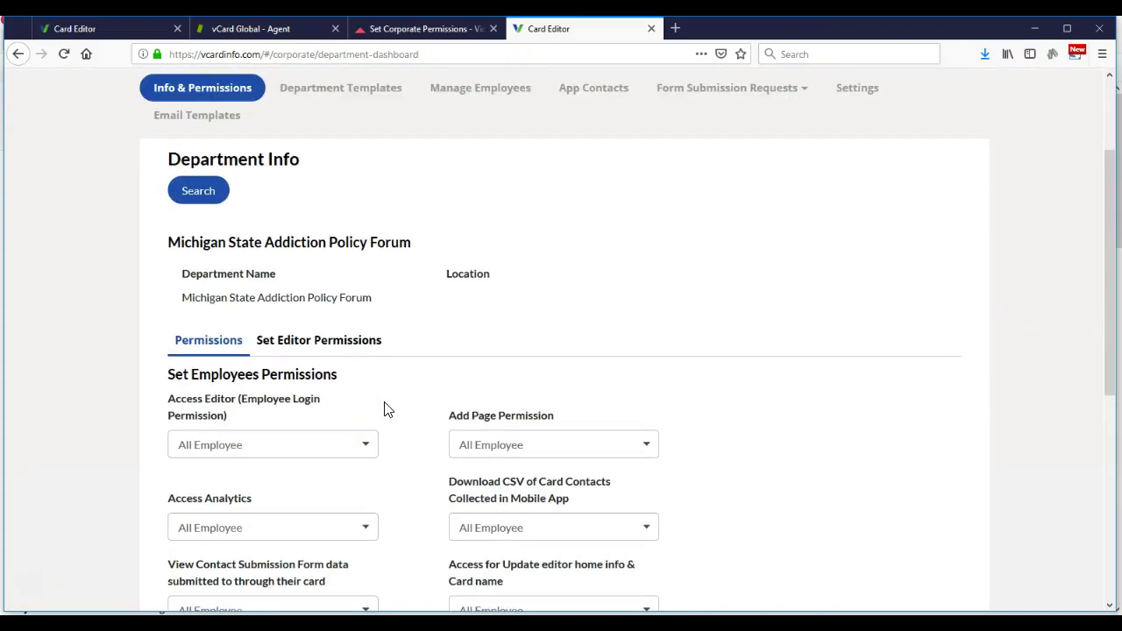
scroll(384, 408, down, 2)
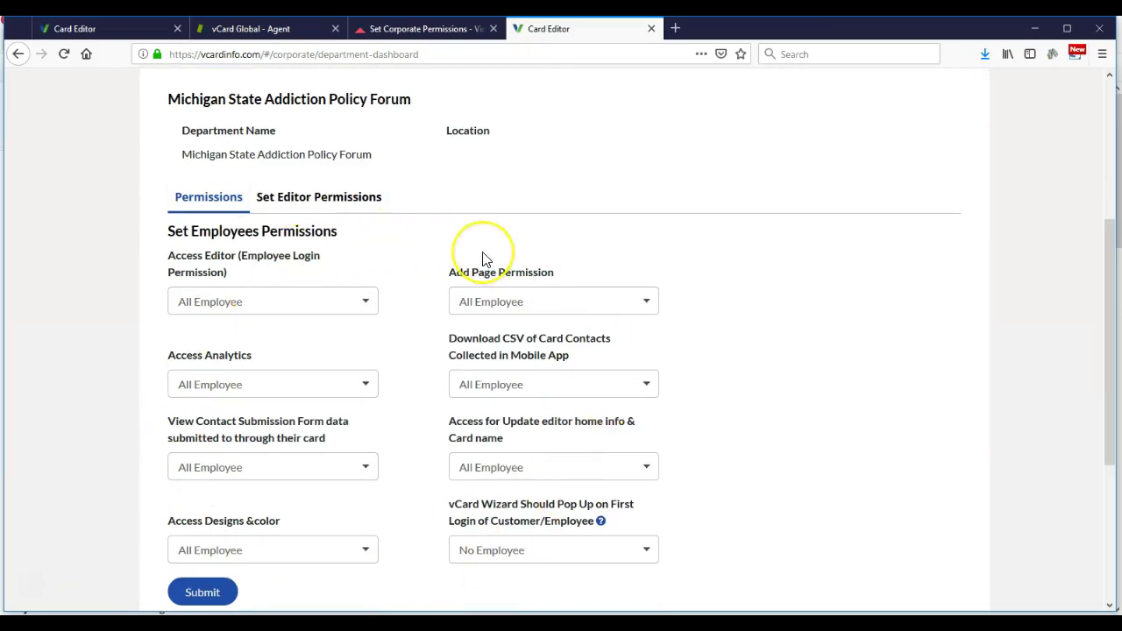
scroll(484, 258, up, 2)
scroll(484, 259, up, 2)
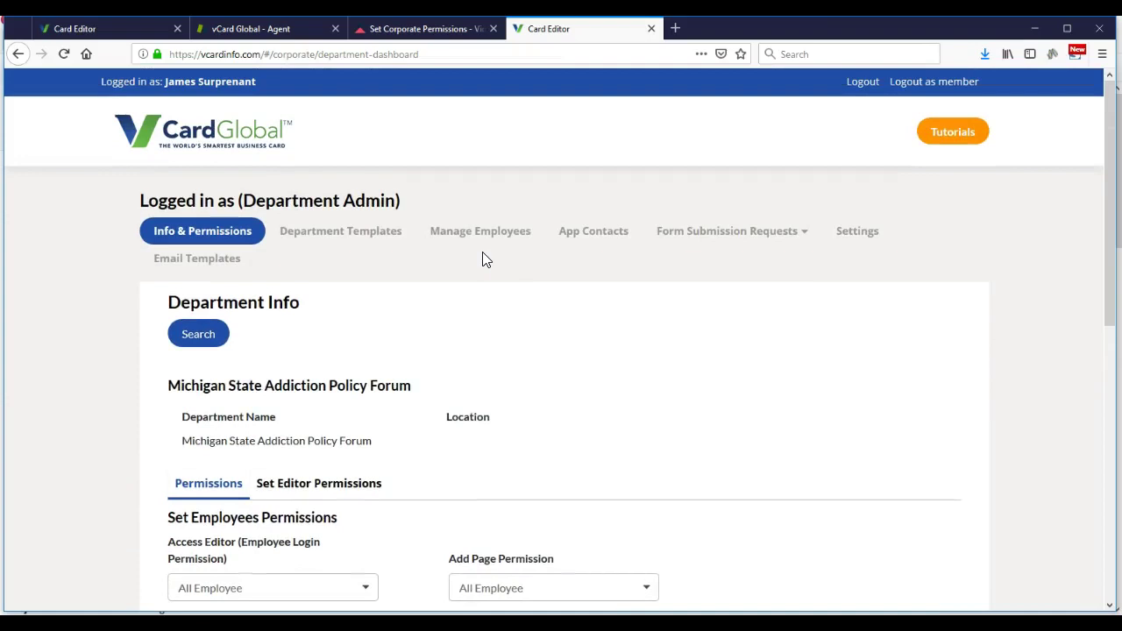
scroll(481, 263, down, 5)
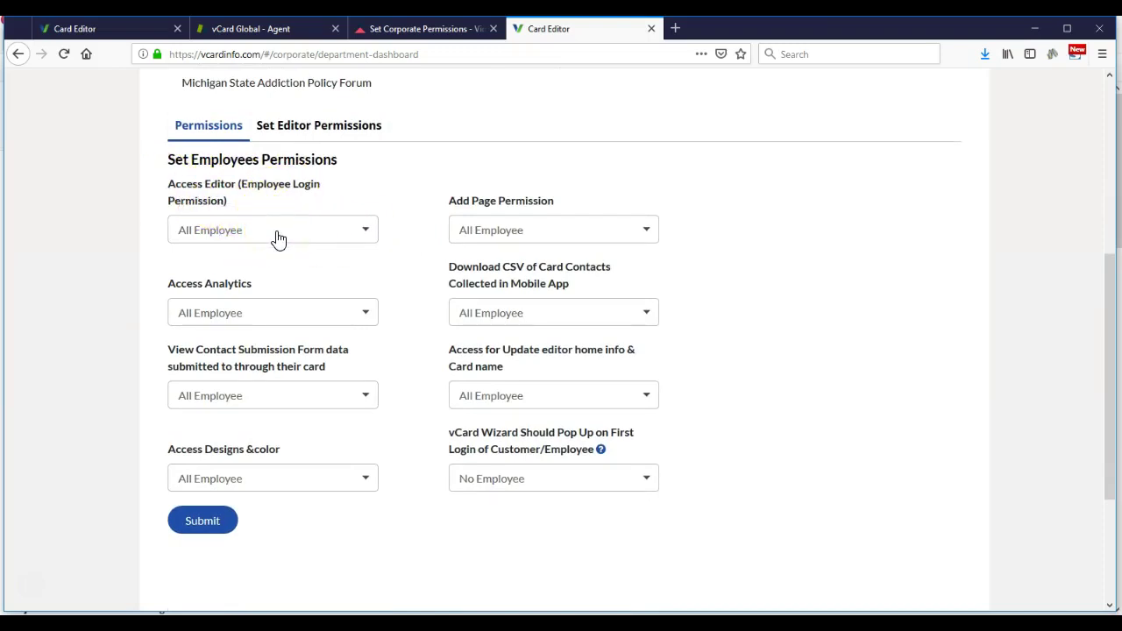
click(282, 236)
click(373, 236)
click(398, 274)
scroll(490, 293, up, 5)
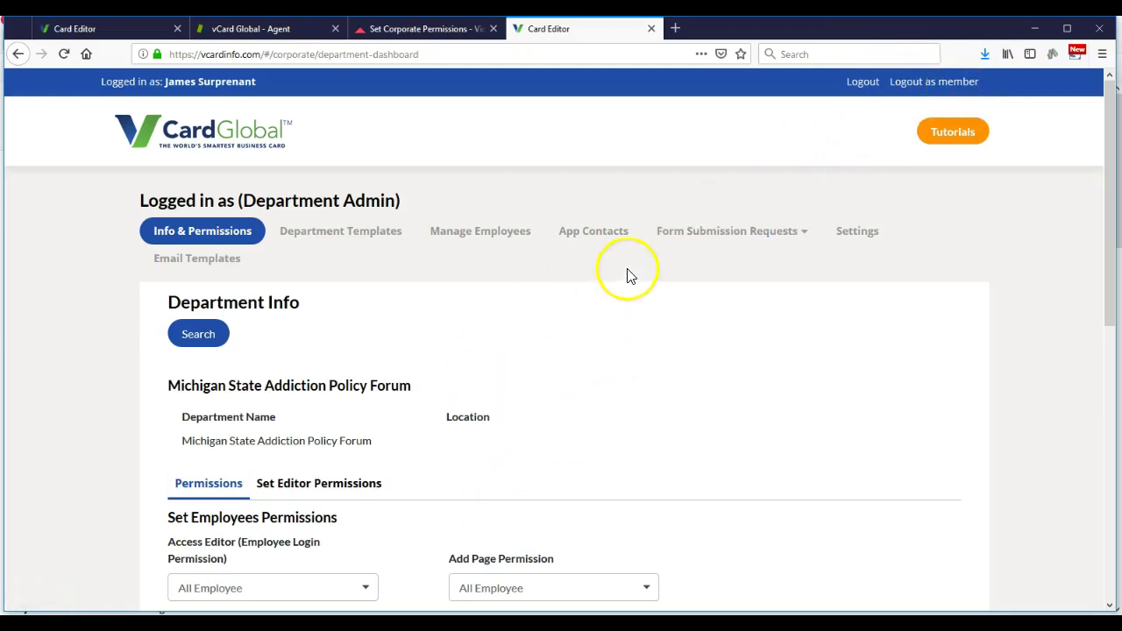
Log out of the department admin session and return to the corporation's department list.
click(955, 90)
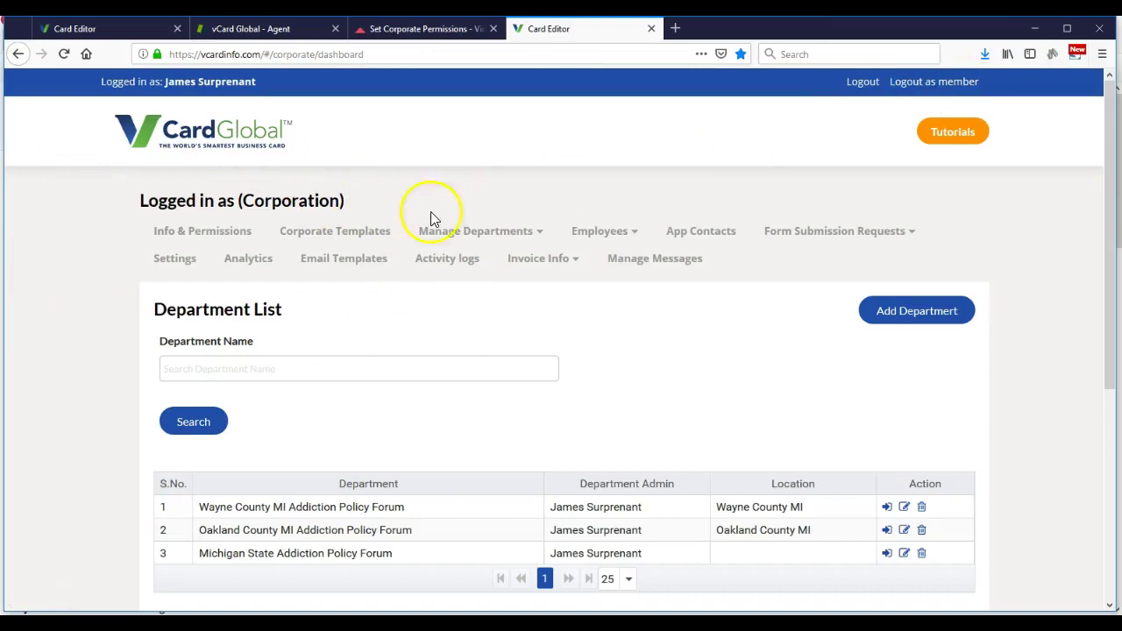
scroll(613, 214, down, 3)
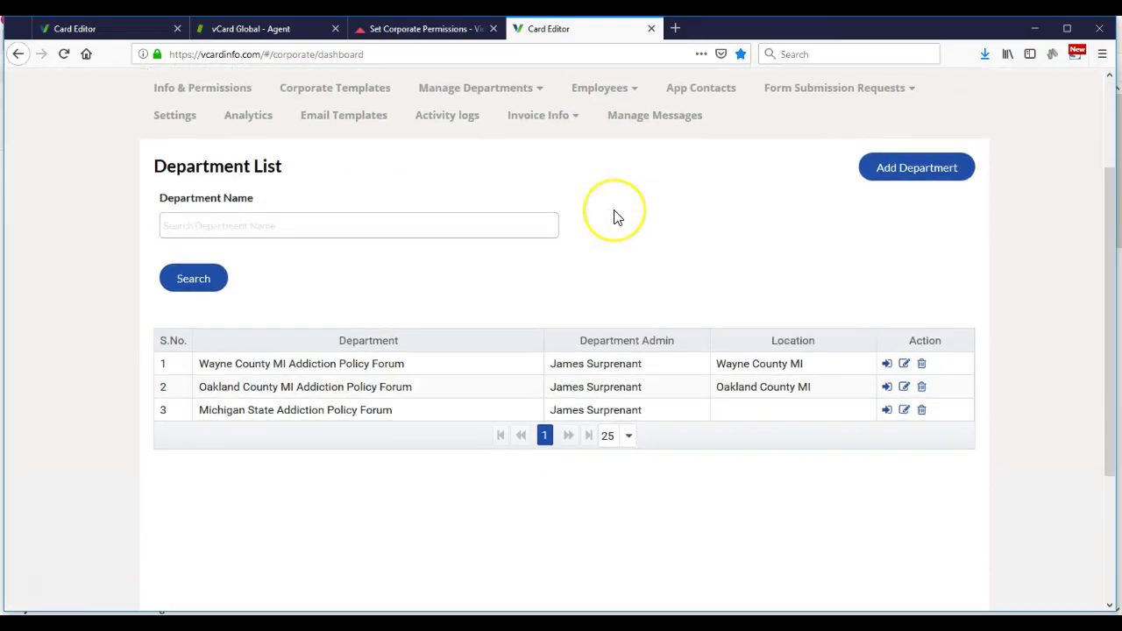
scroll(613, 217, up, 2)
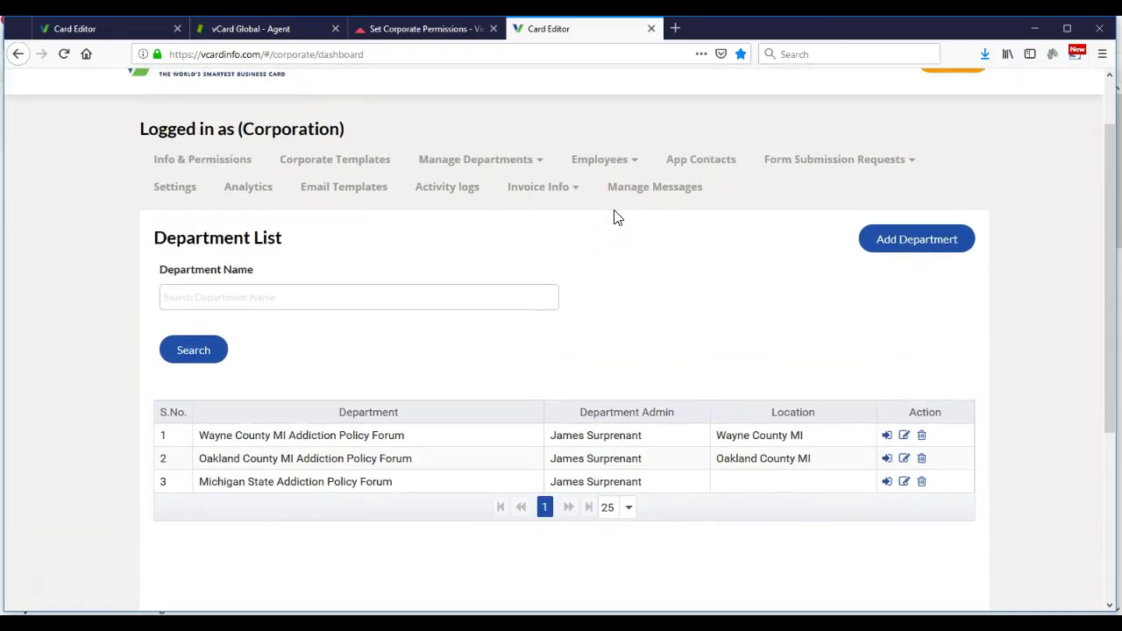
Open Wayne County MI Addiction Policy Forum for editing and examine its details and employee permissions.
click(903, 436)
scroll(841, 412, down, 5)
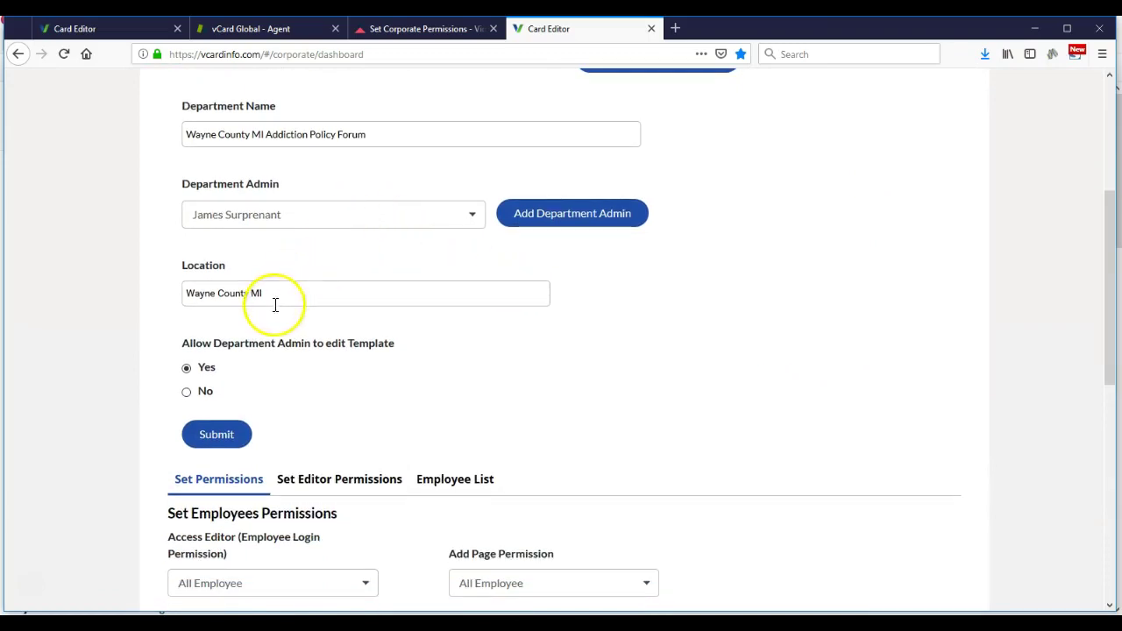
scroll(279, 359, down, 2)
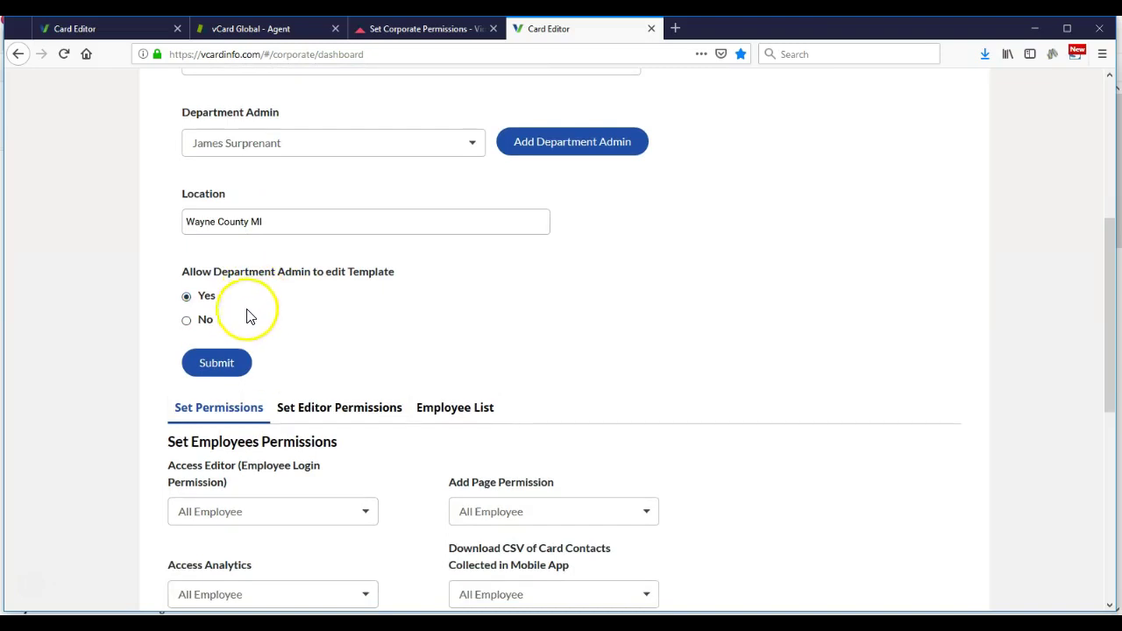
scroll(260, 331, down, 1)
scroll(260, 331, down, 4)
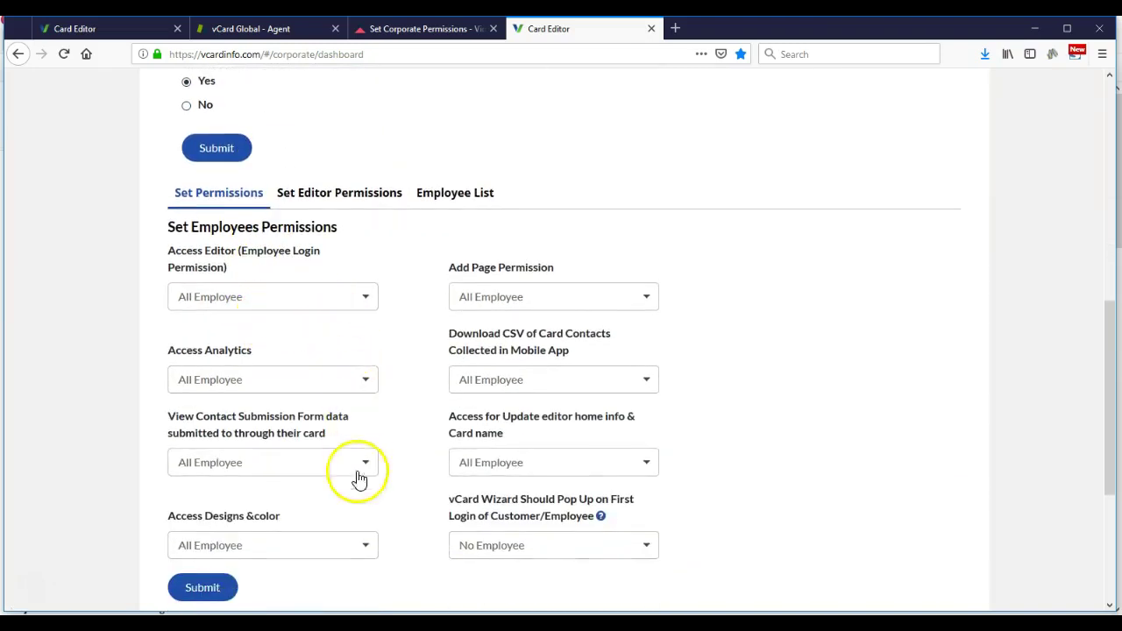
scroll(355, 486, down, 4)
scroll(428, 371, up, 4)
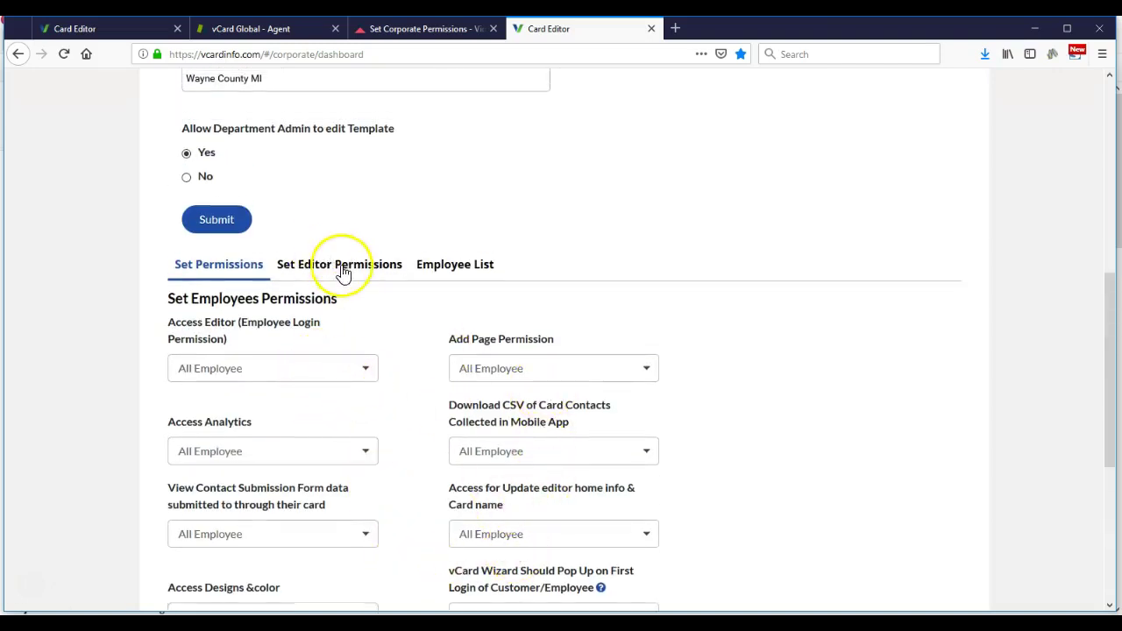
scroll(321, 403, down, 2)
scroll(321, 403, down, 2)
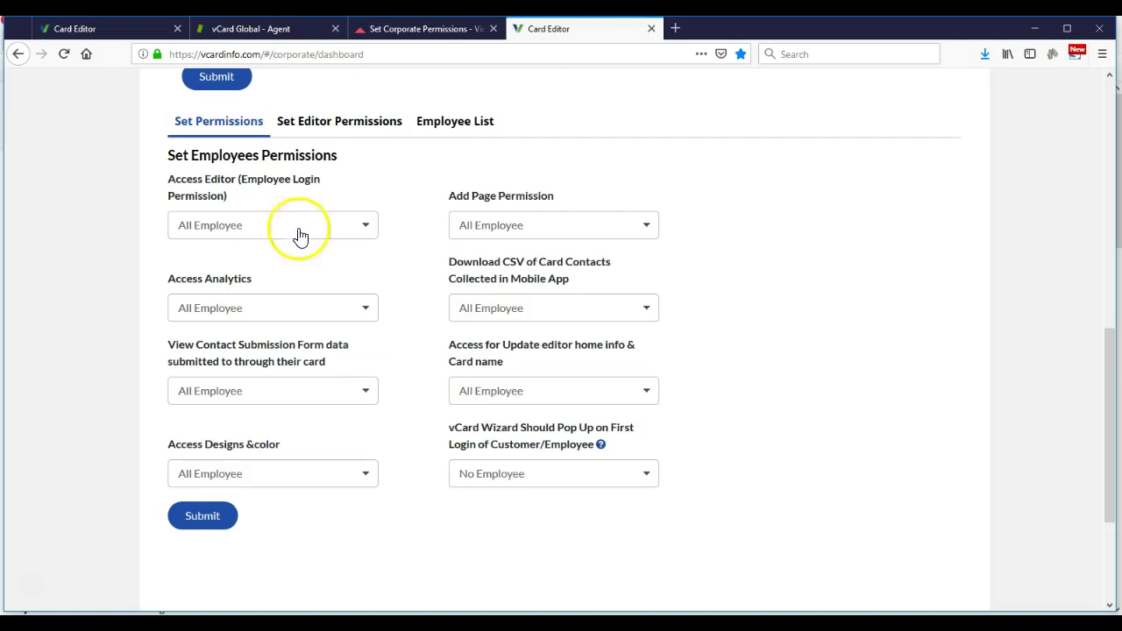
In the corporation's information and permissions, set Access Editor and Access Analytics for department employees to Permission granted by Department.
scroll(746, 277, up, 10)
click(207, 238)
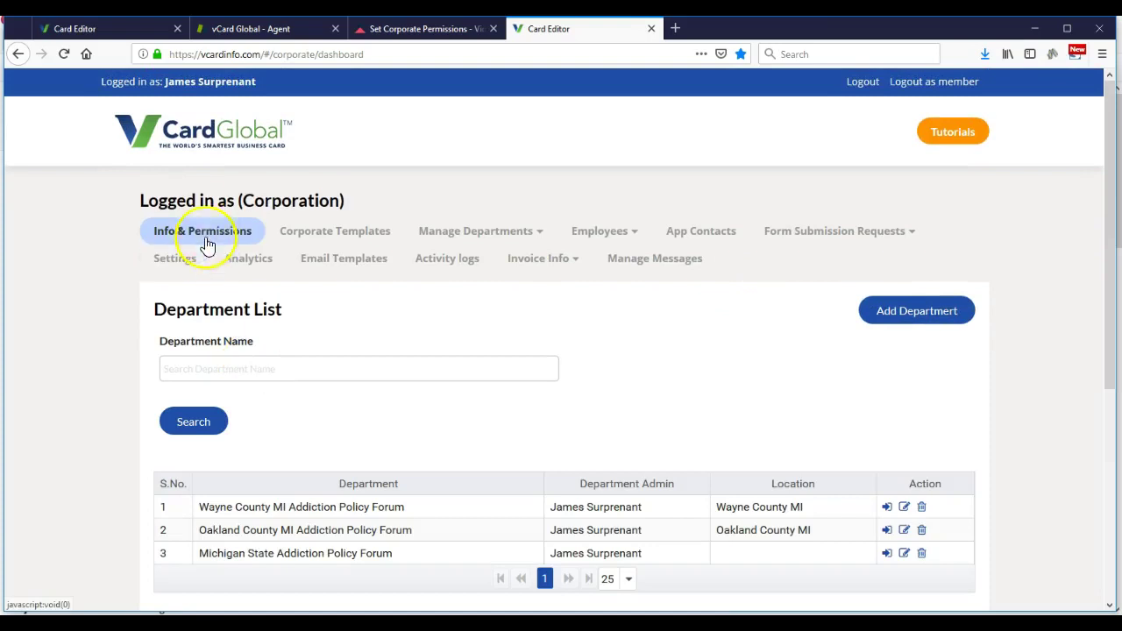
click(204, 235)
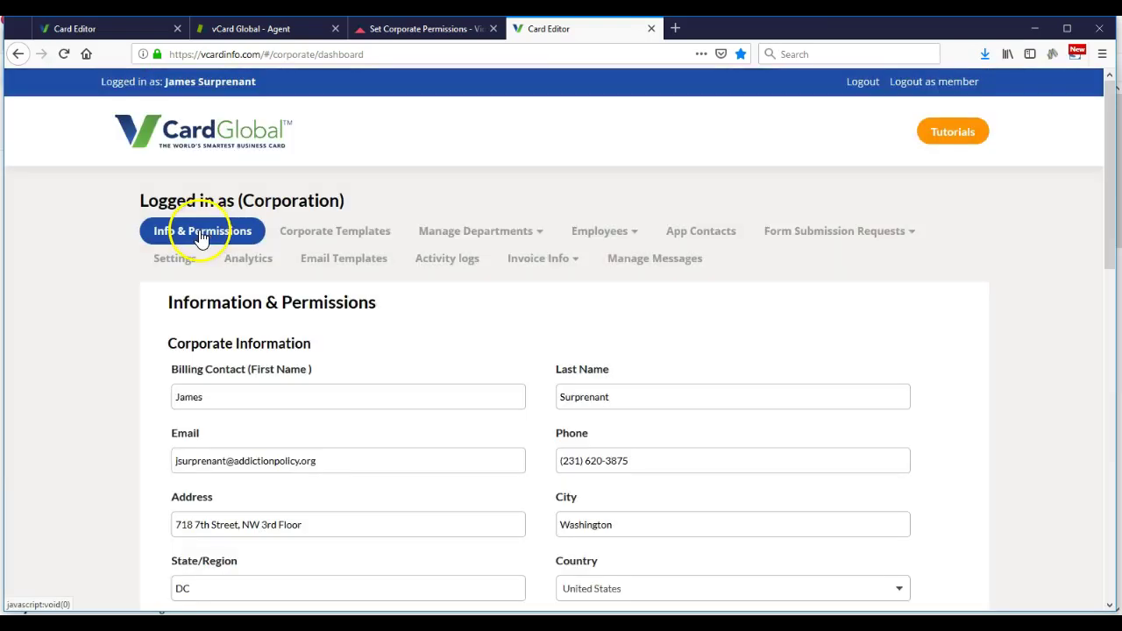
scroll(233, 250, down, 5)
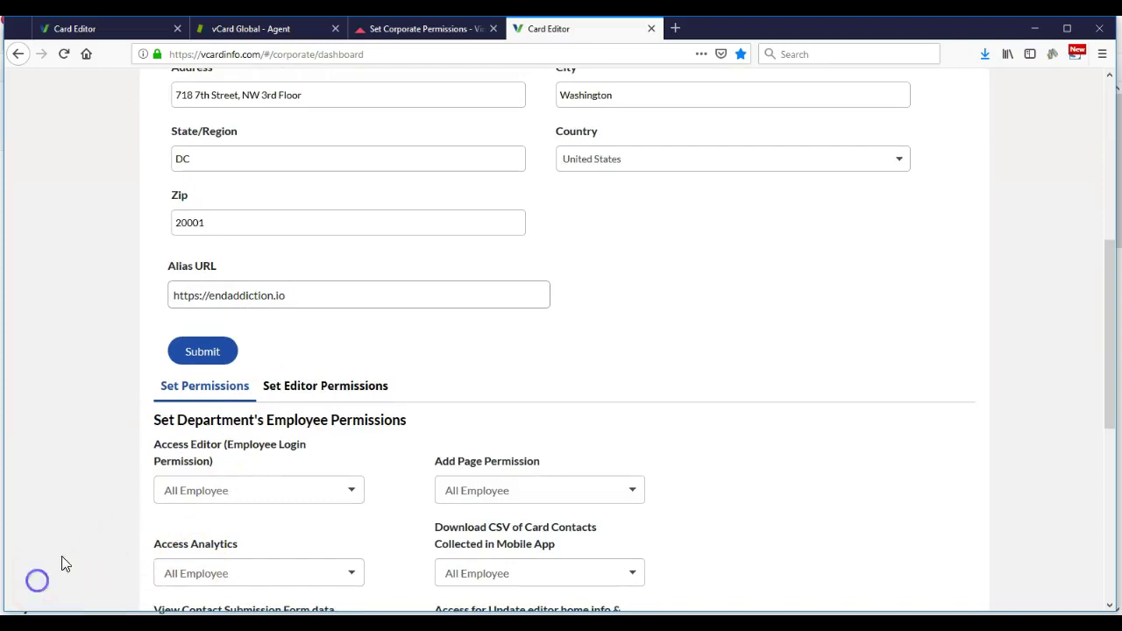
scroll(358, 371, down, 3)
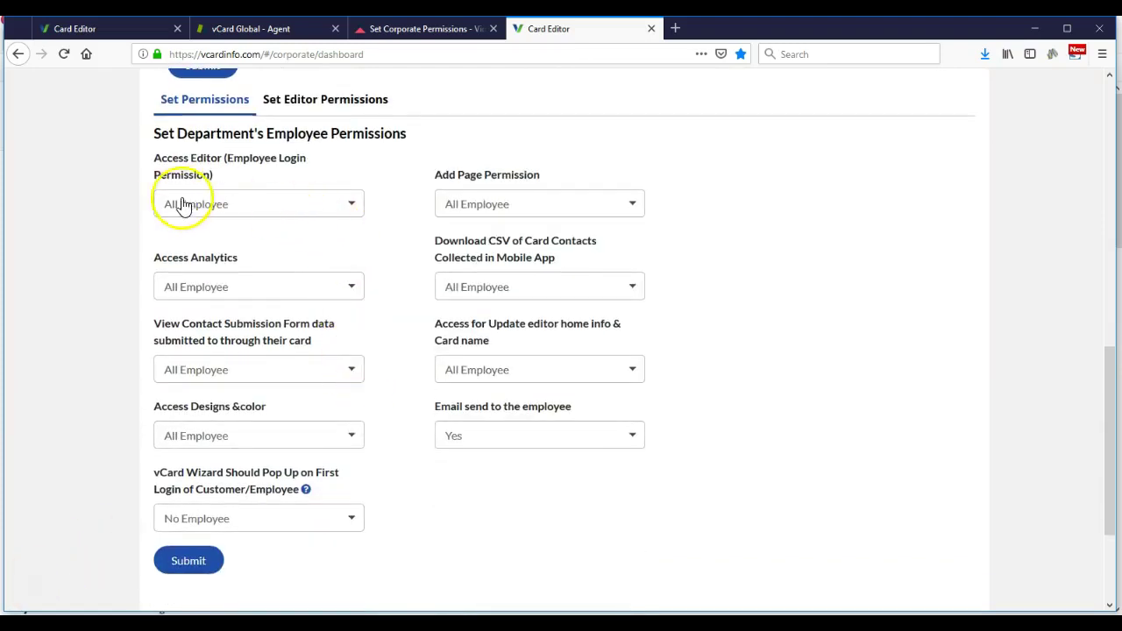
click(267, 217)
click(249, 257)
click(251, 285)
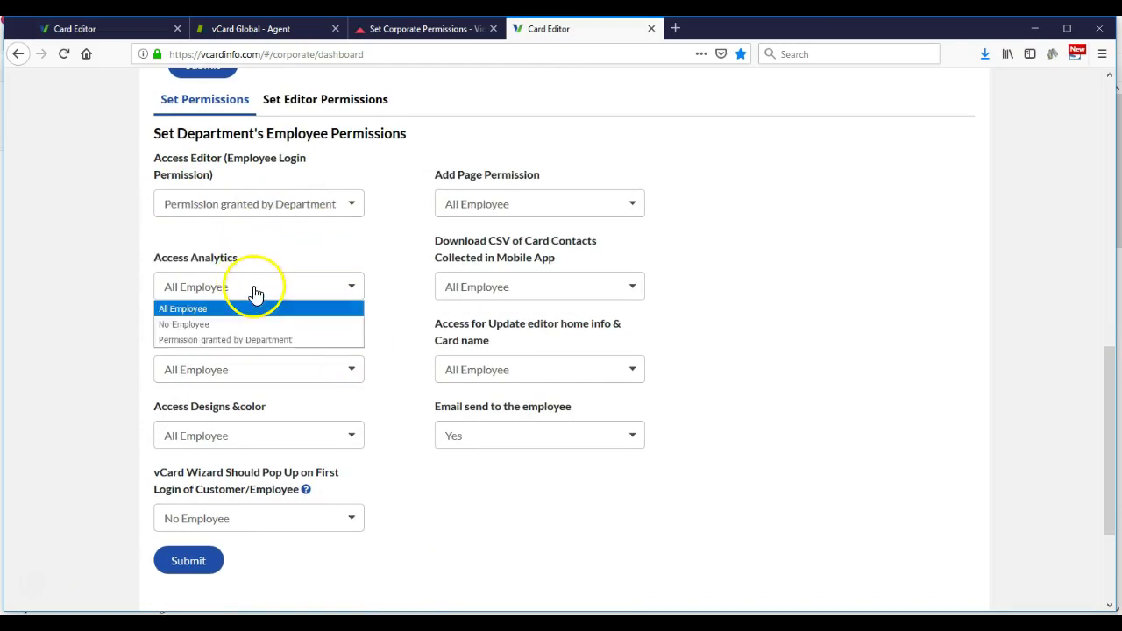
click(243, 338)
Set the View Contact Submission Form data and Access Designs & color permissions to Permission granted by Department.
click(244, 369)
click(249, 422)
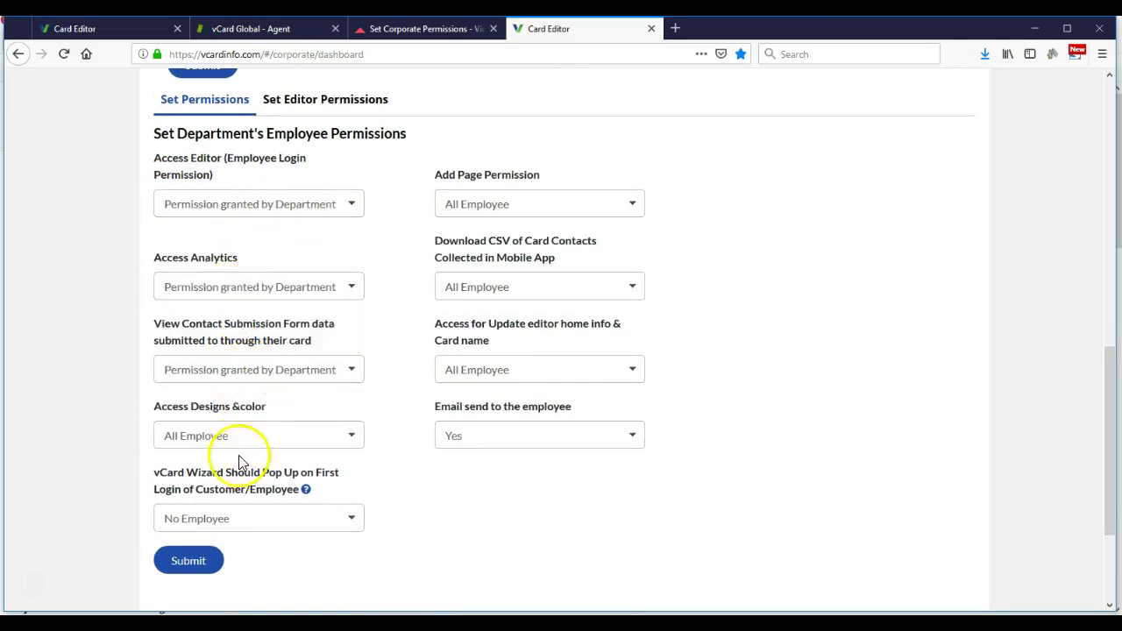
click(243, 443)
click(244, 489)
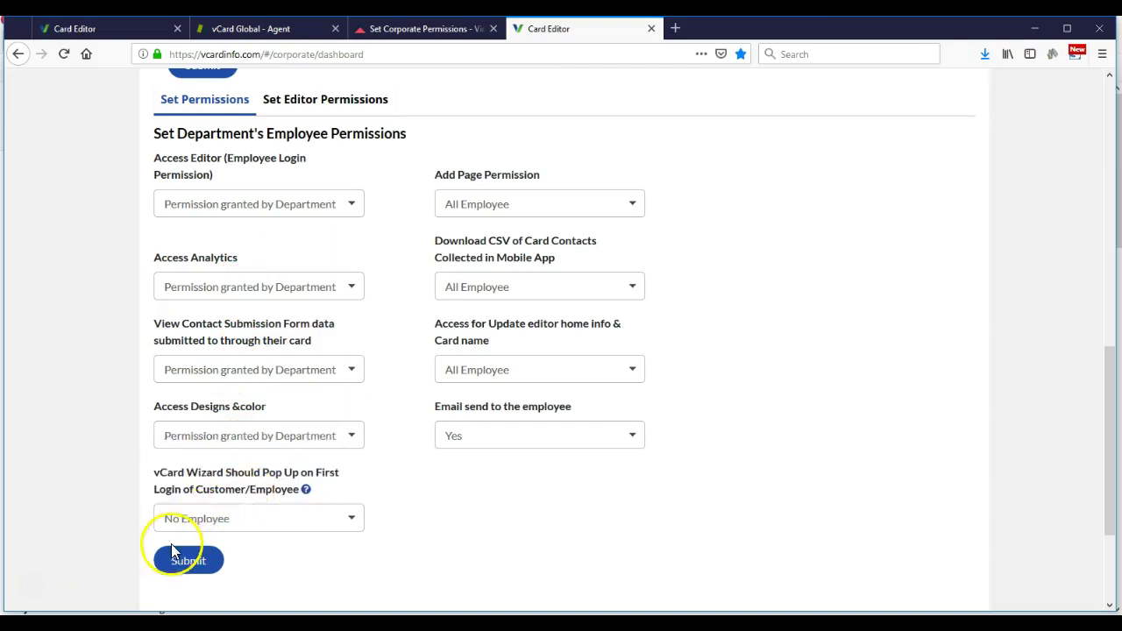
Set Add Page Permission, Download CSV of Card Contacts and Access for Update editor home info to Permission granted by Department, and submit.
click(534, 203)
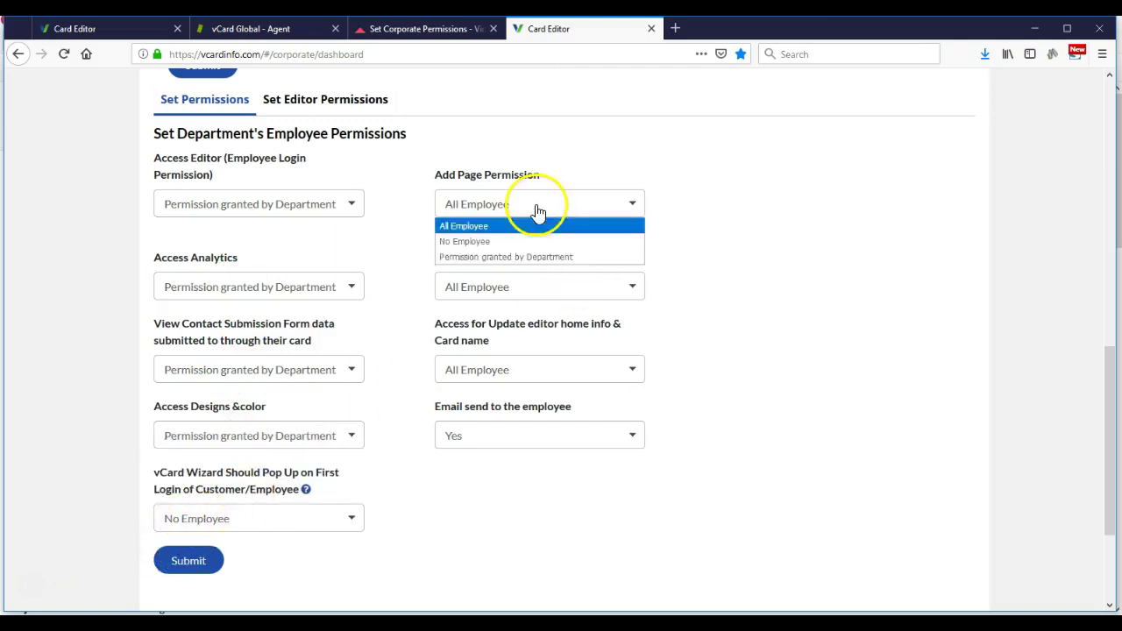
click(532, 256)
click(525, 285)
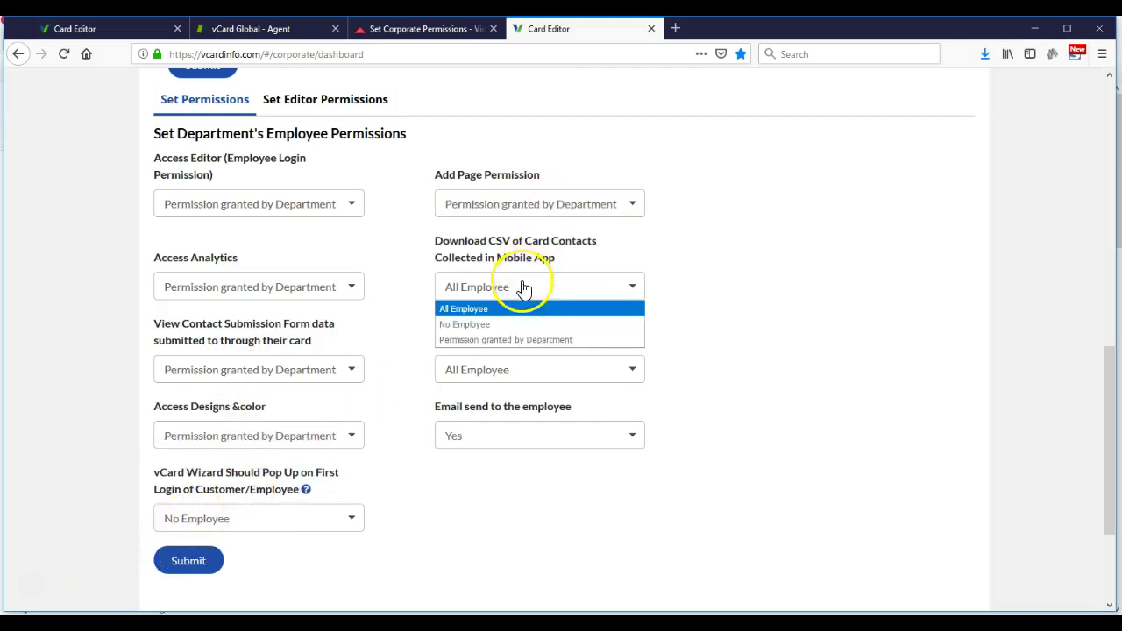
click(517, 339)
click(541, 369)
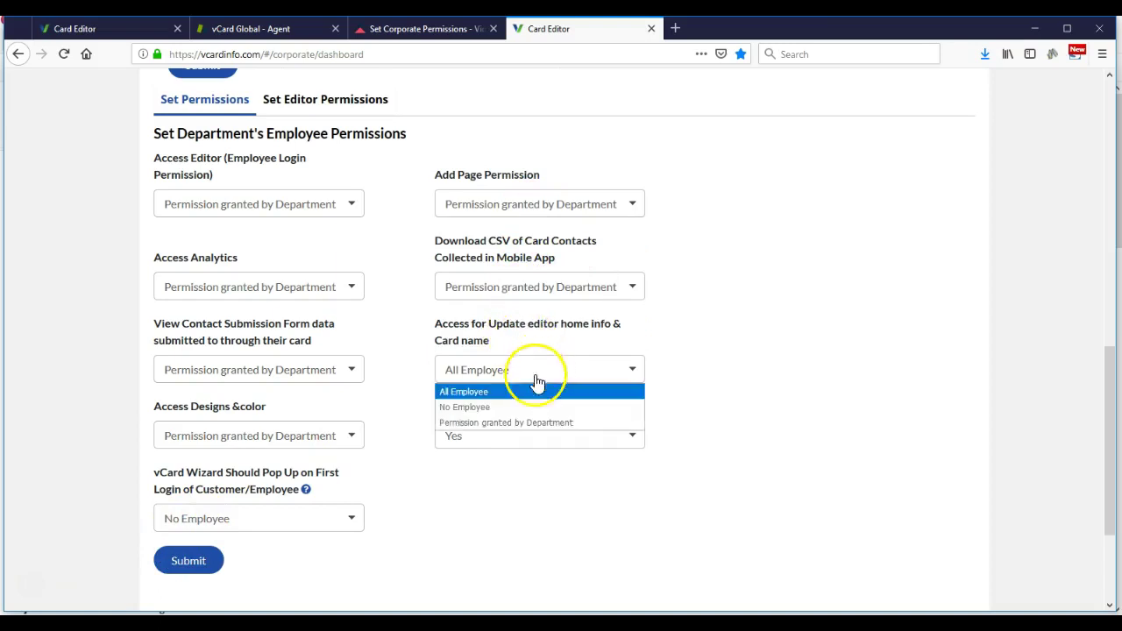
click(526, 424)
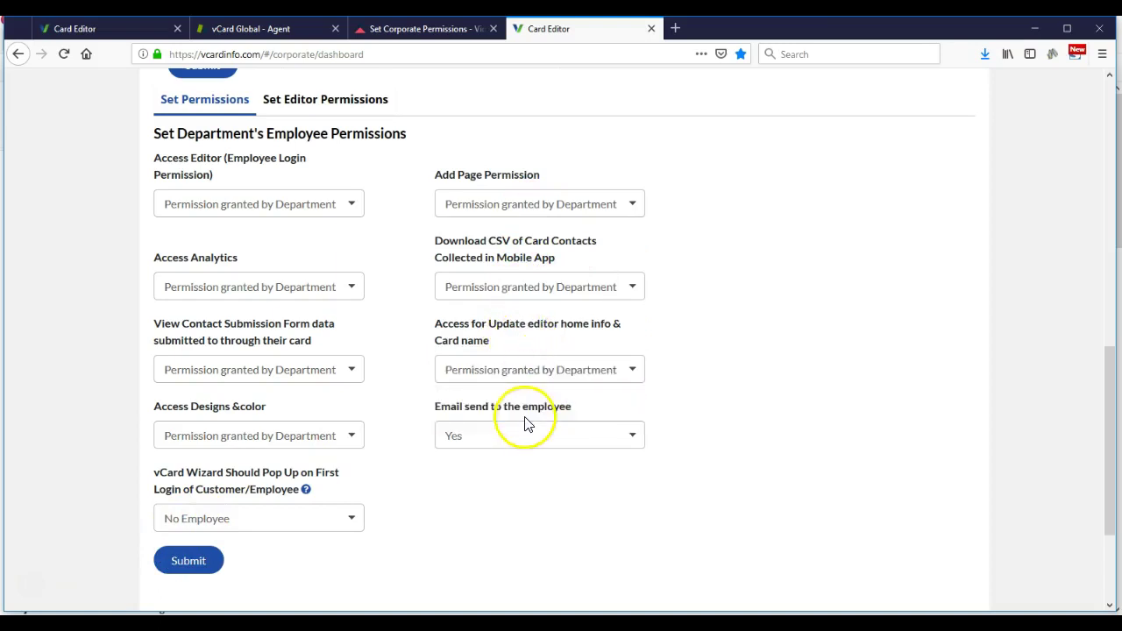
click(182, 562)
Return to the department list, reopen Wayne County MI Addiction Policy Forum and examine the choices for its Access Editor permission.
click(488, 395)
scroll(490, 395, up, 7)
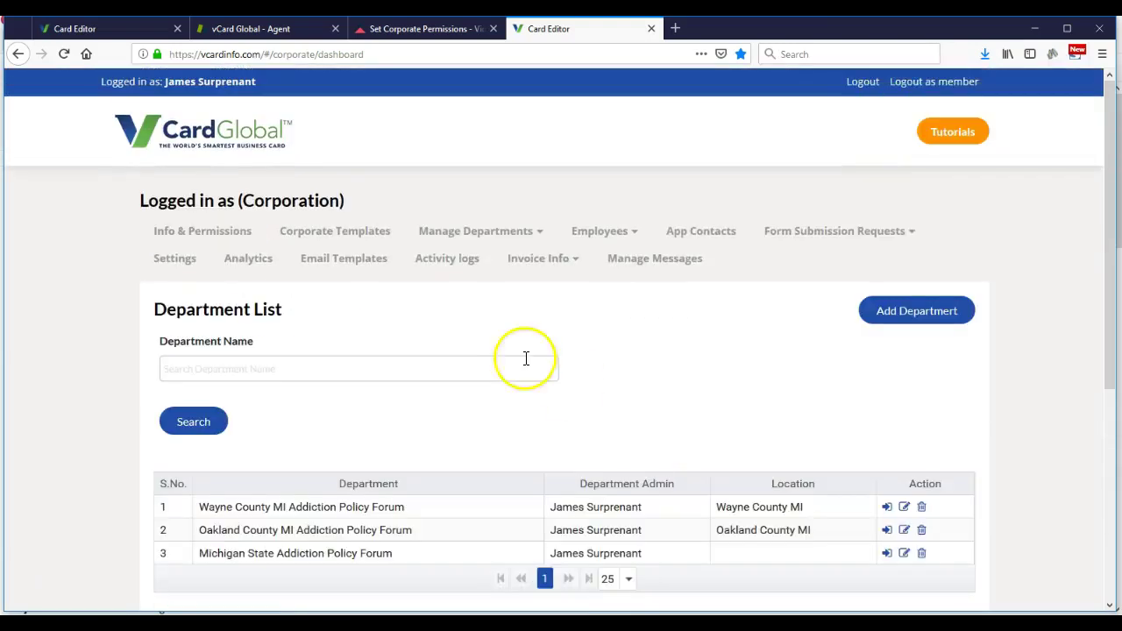
scroll(491, 361, down, 3)
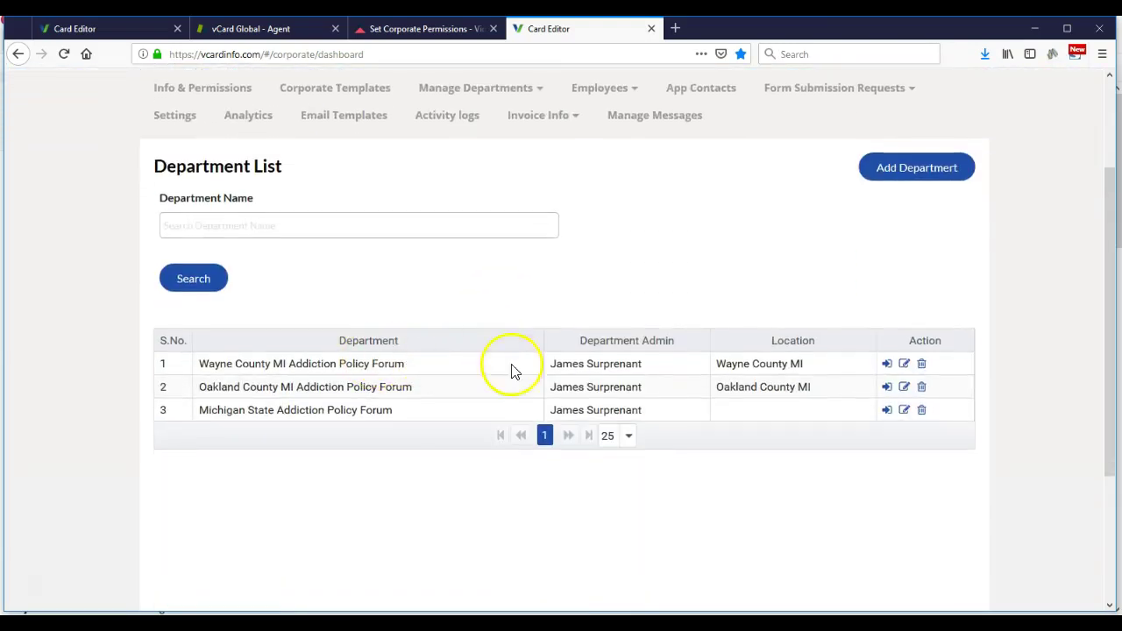
click(904, 365)
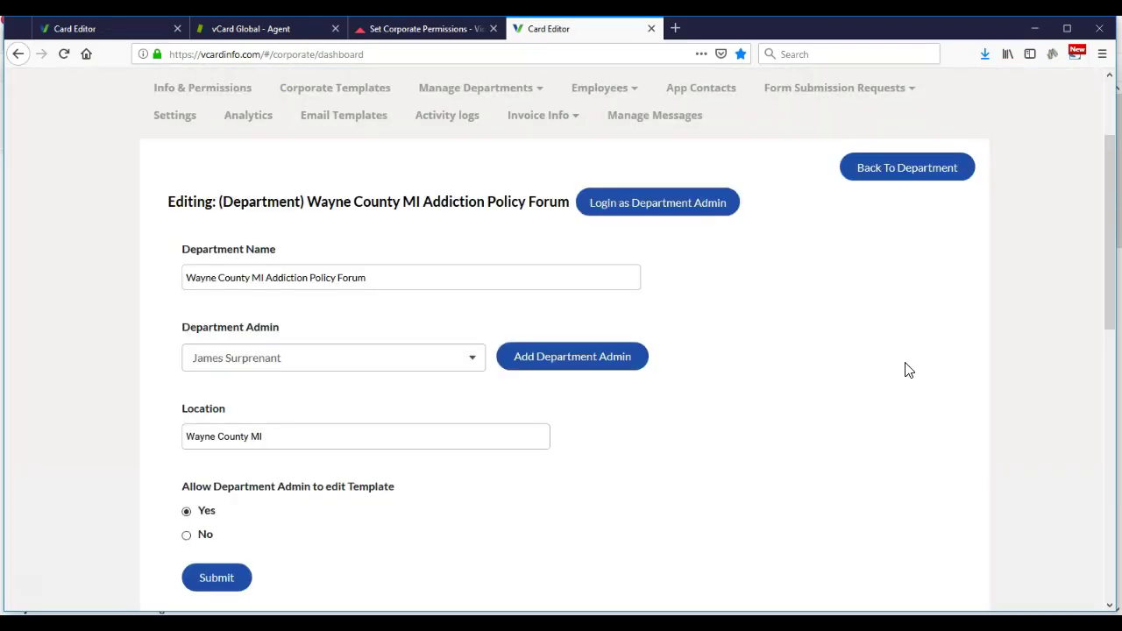
scroll(743, 344, down, 6)
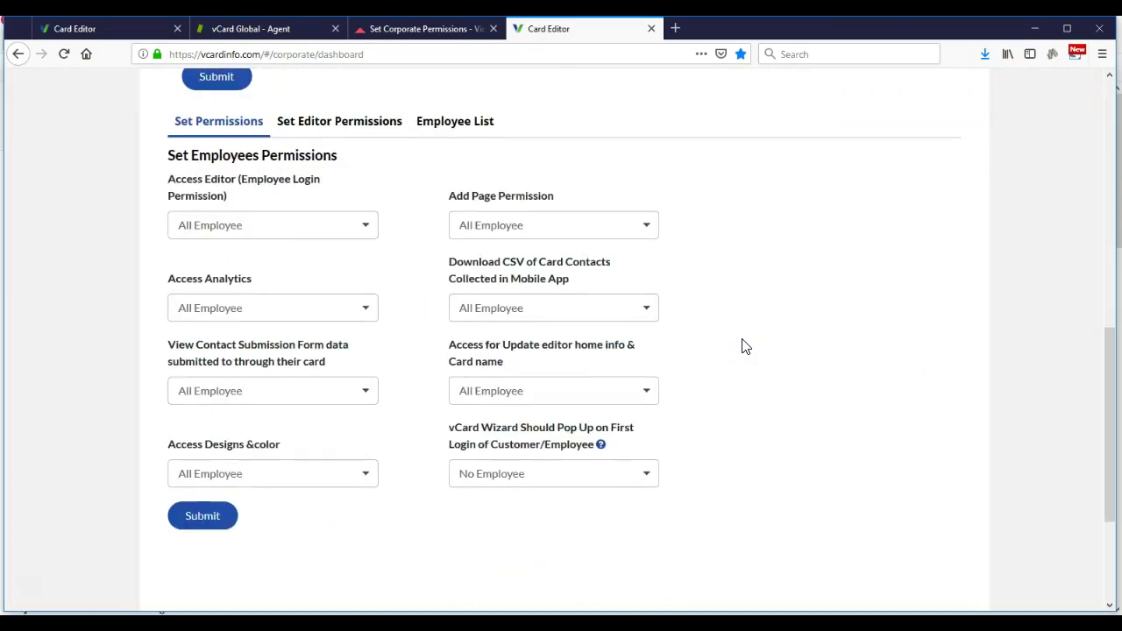
click(344, 229)
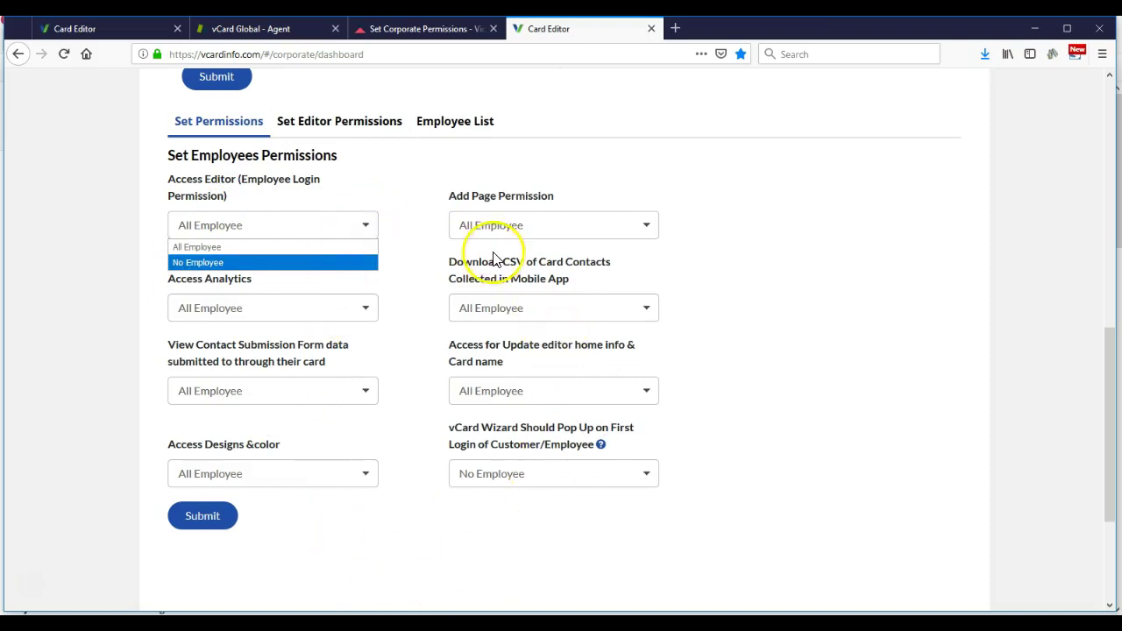
Examine the Wayne County department's editor permissions in the permissions editor and close it.
click(360, 127)
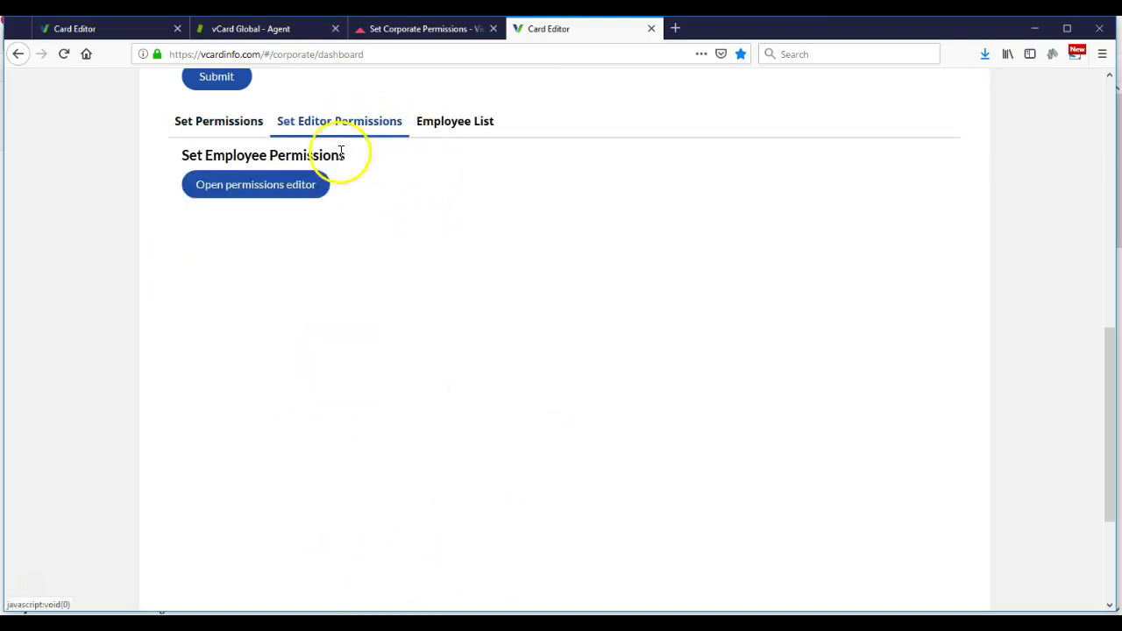
click(297, 183)
scroll(564, 561, down, 3)
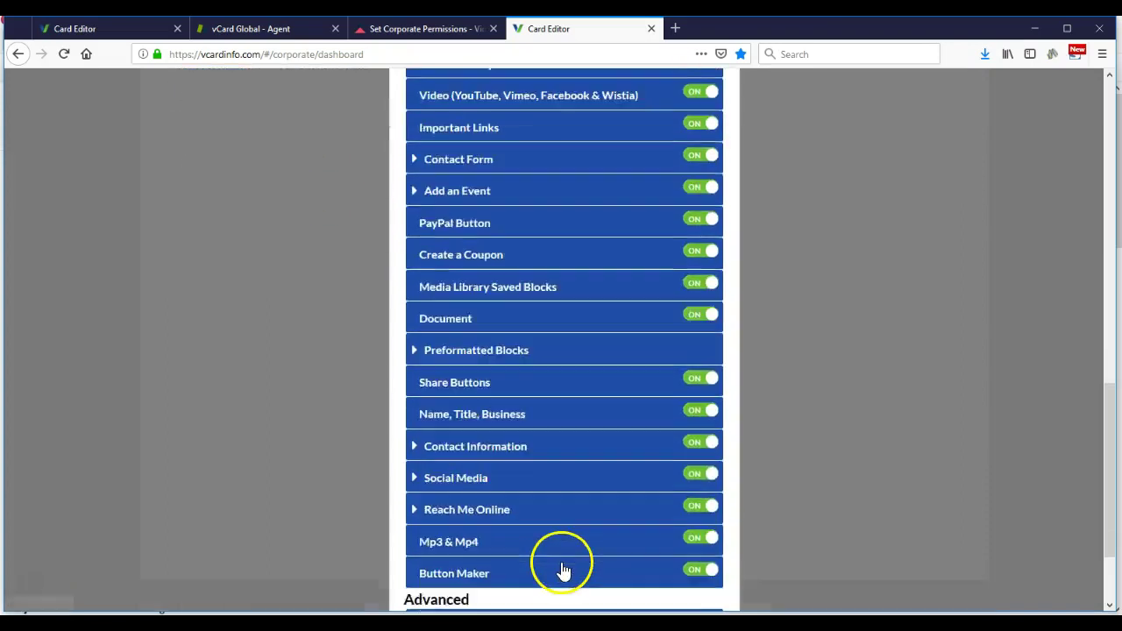
scroll(562, 543, up, 7)
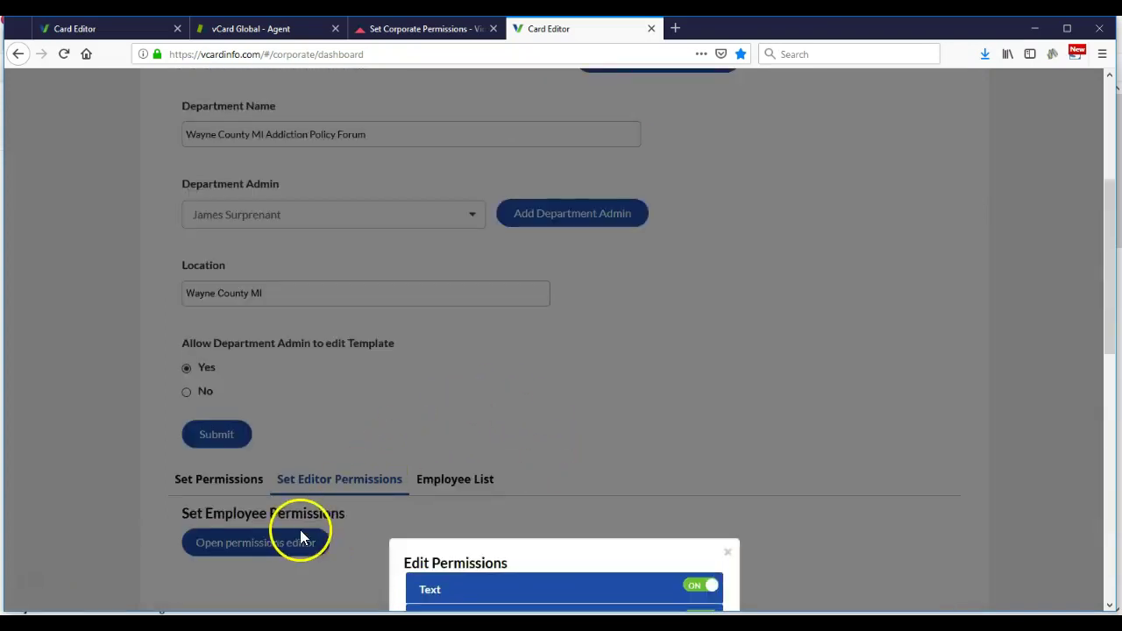
click(726, 553)
View the employee list of the Wayne County MI Addiction Policy Forum department.
click(467, 487)
scroll(544, 482, down, 3)
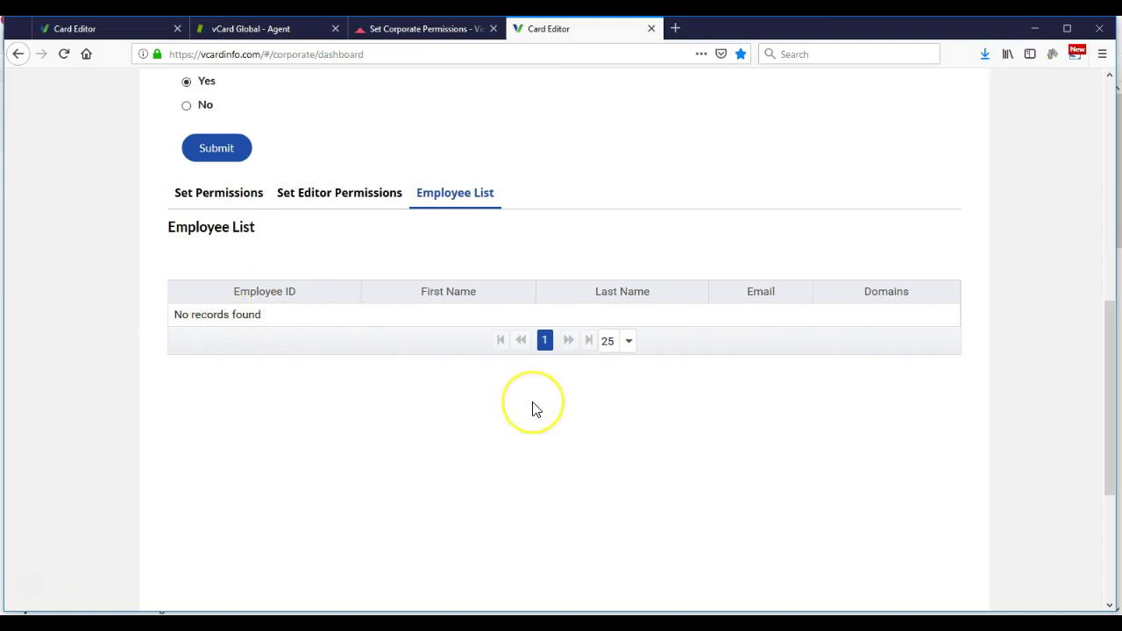
scroll(532, 405, up, 3)
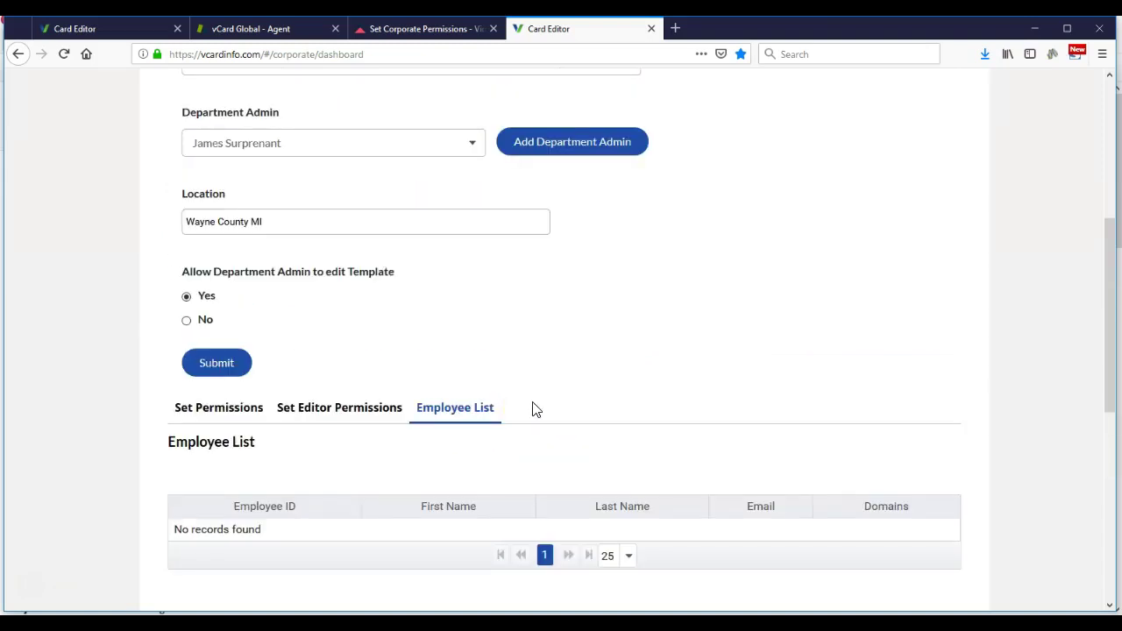
scroll(535, 409, up, 2)
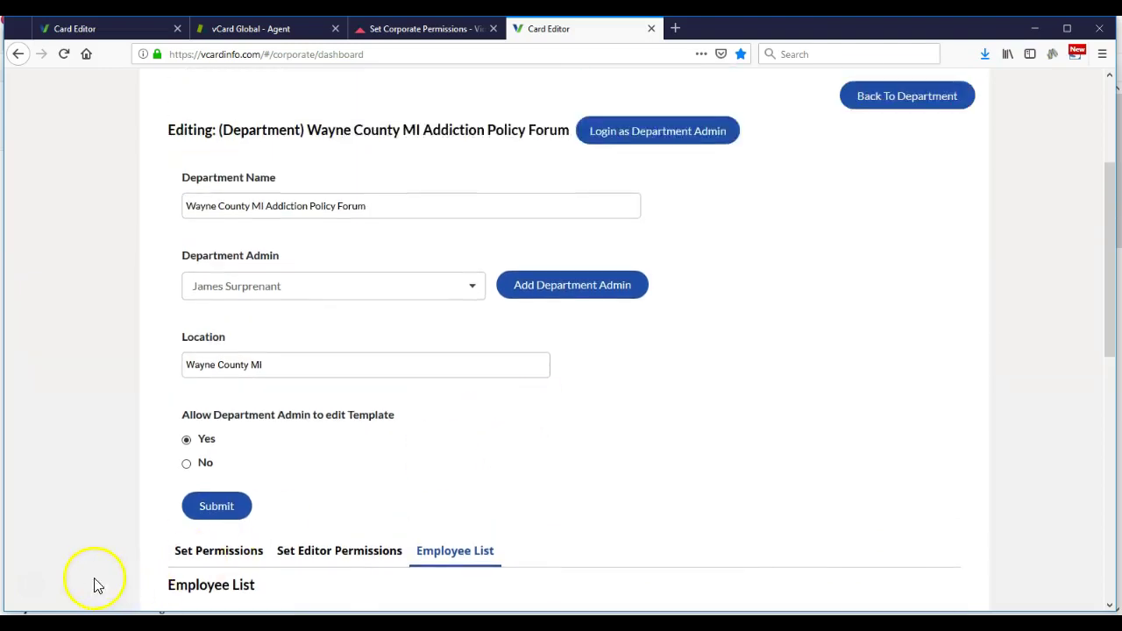